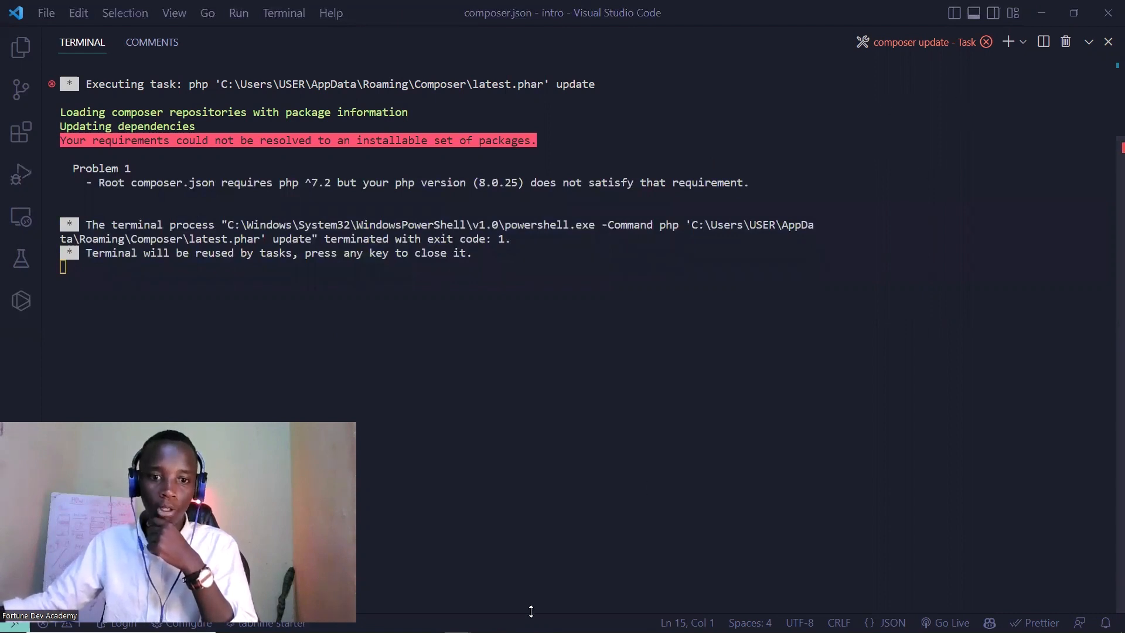
Step: Switch to the Opera browser and download xampp-windows-x64-7.1.32-0-VC14.zip from the SourceForge XAMPP 7.1.32 file list
mouse_move(485, 629)
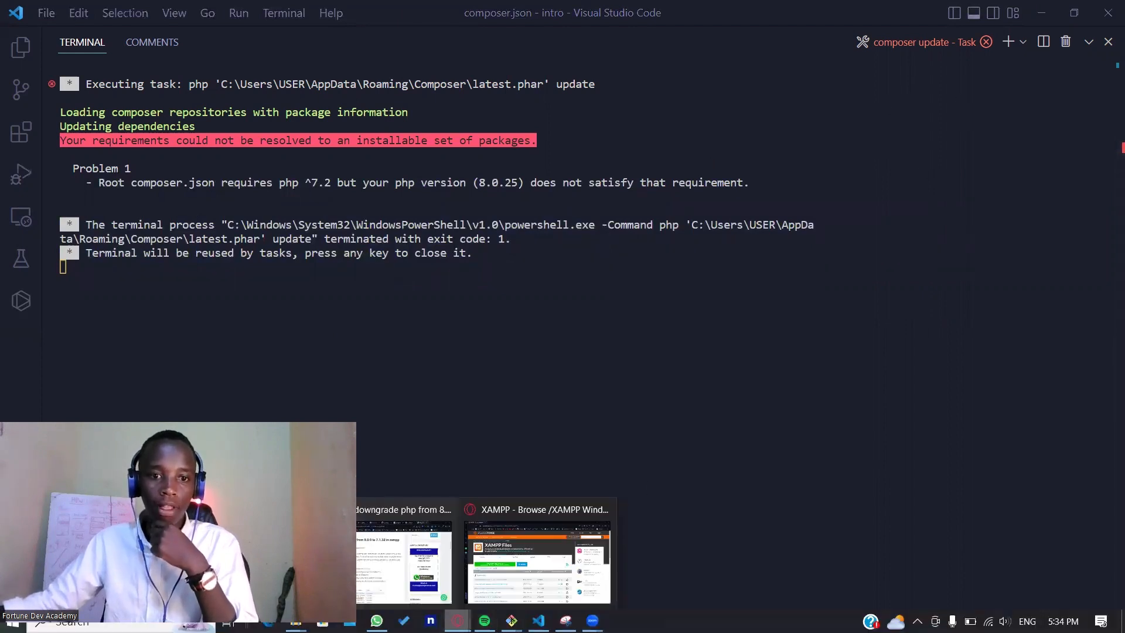
click(515, 574)
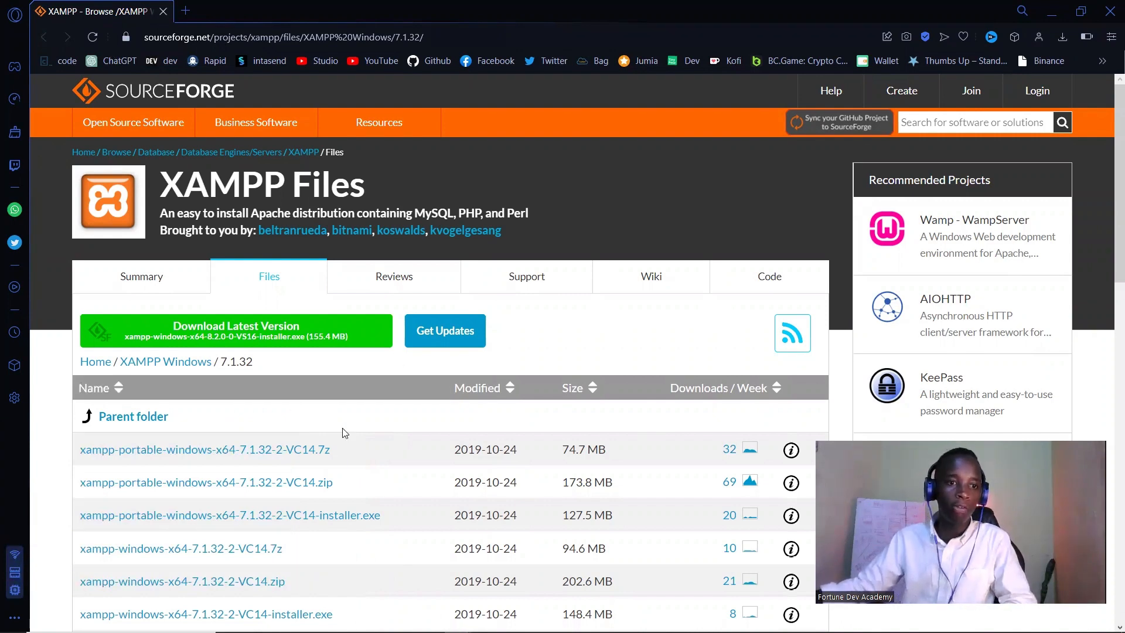
scroll(342, 427, down, 3)
scroll(264, 352, down, 3)
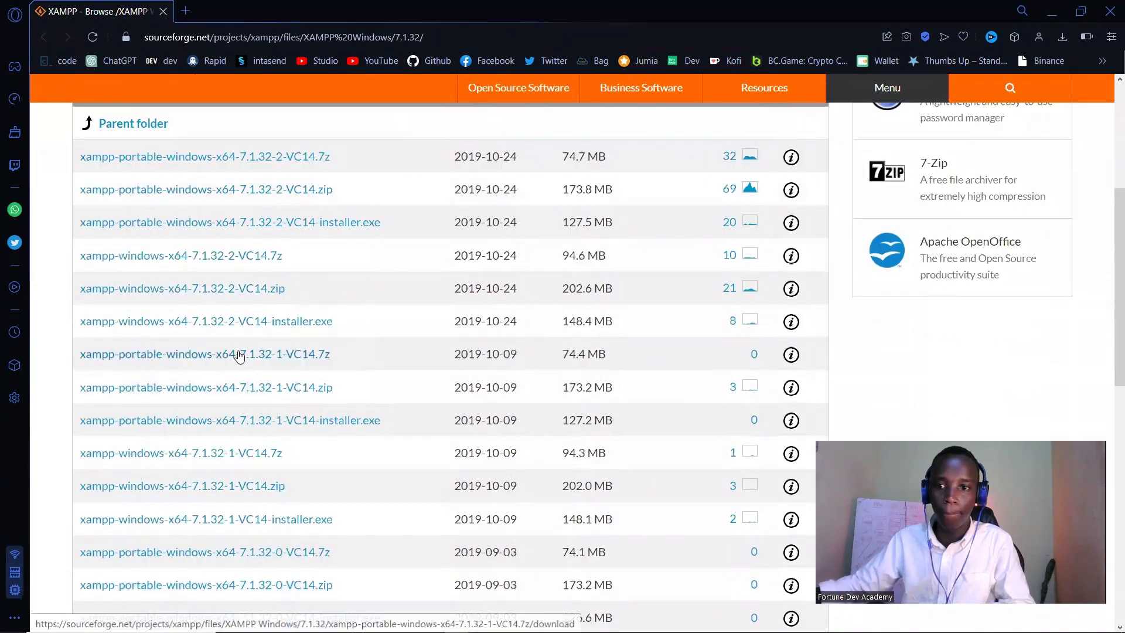
scroll(501, 312, down, 2)
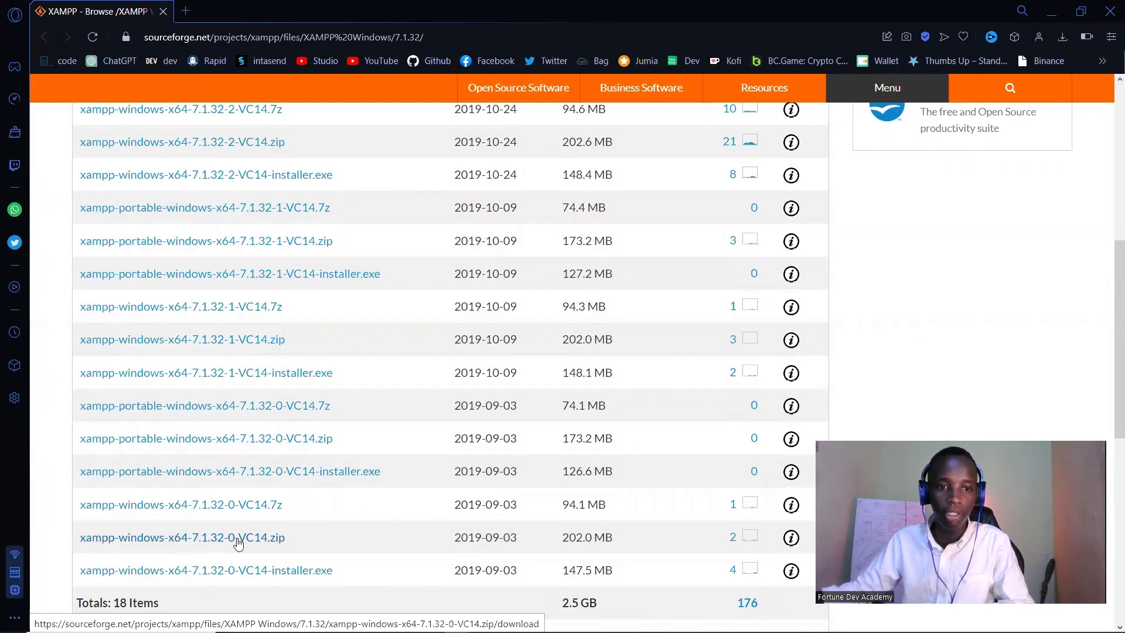
click(261, 546)
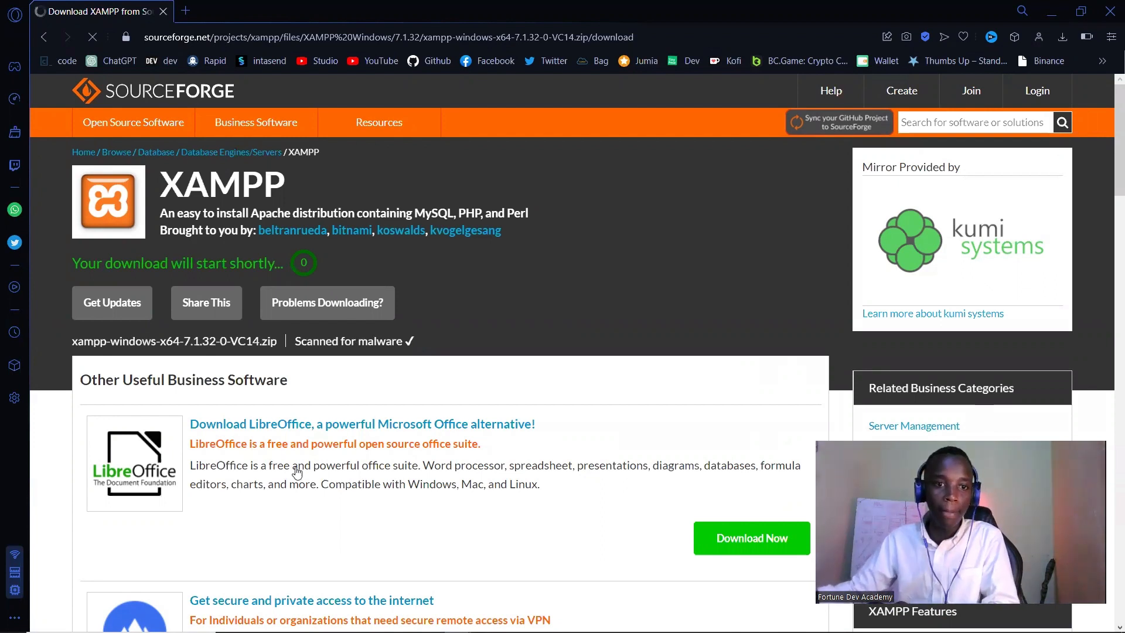
Step: Switch to File Explorer, open the xampp folder on Local Disk (C:), and locate its apache and php folders
mouse_move(276, 632)
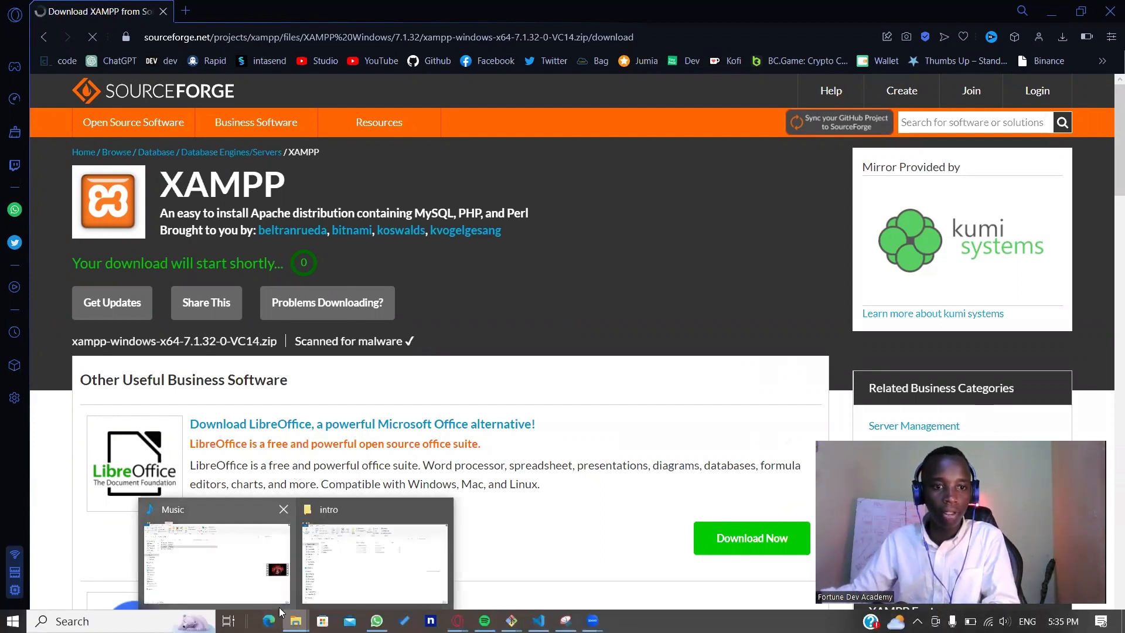
click(216, 562)
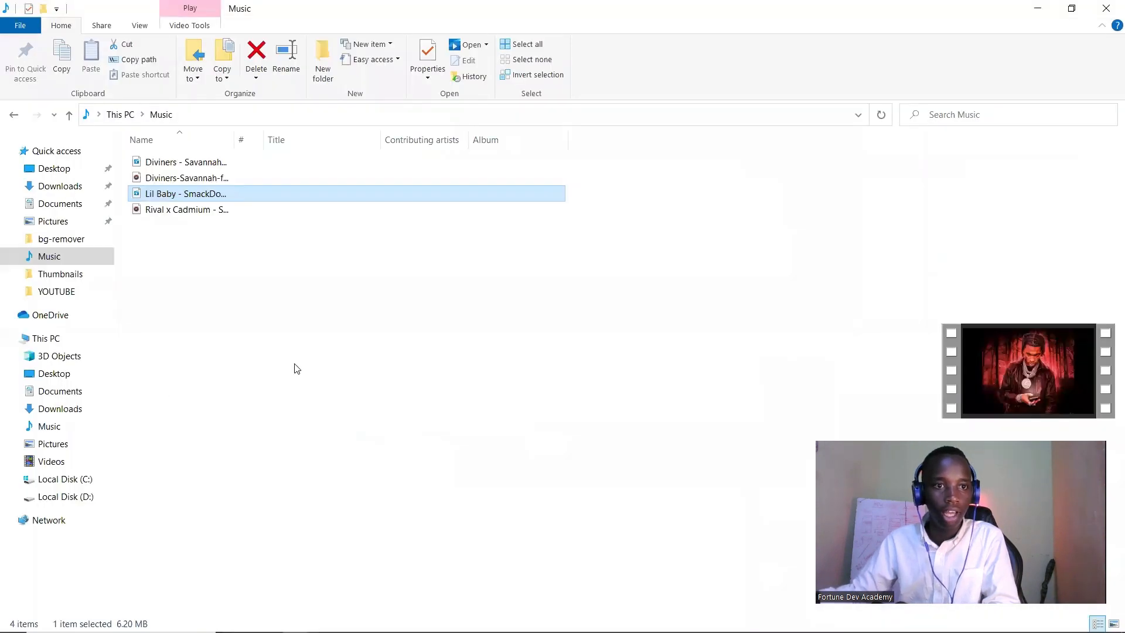
click(64, 340)
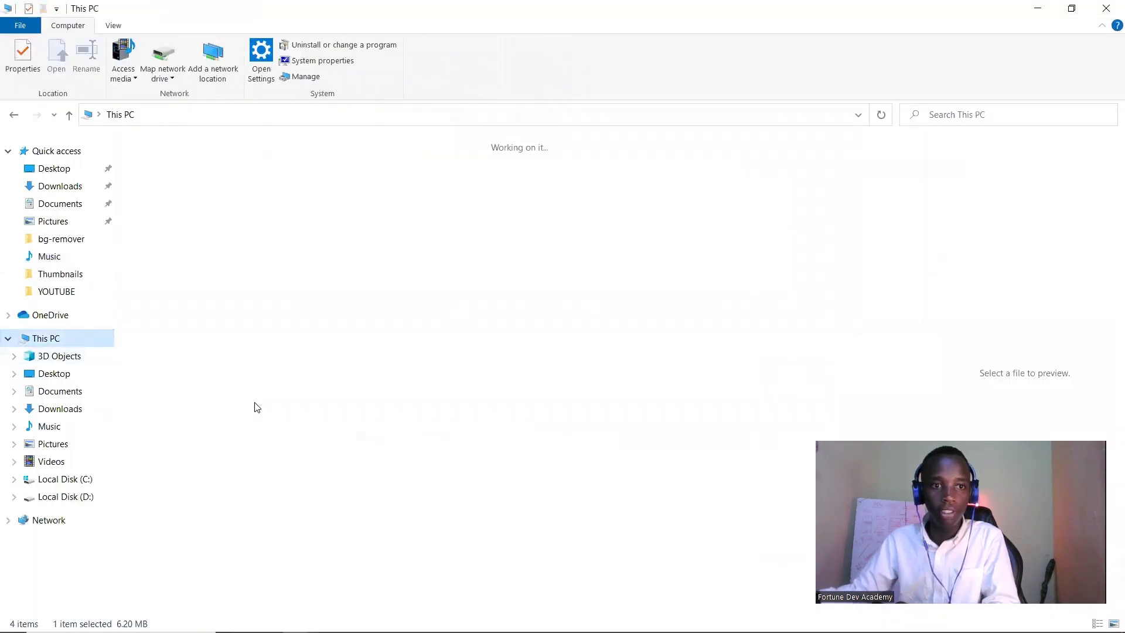
double_click(211, 279)
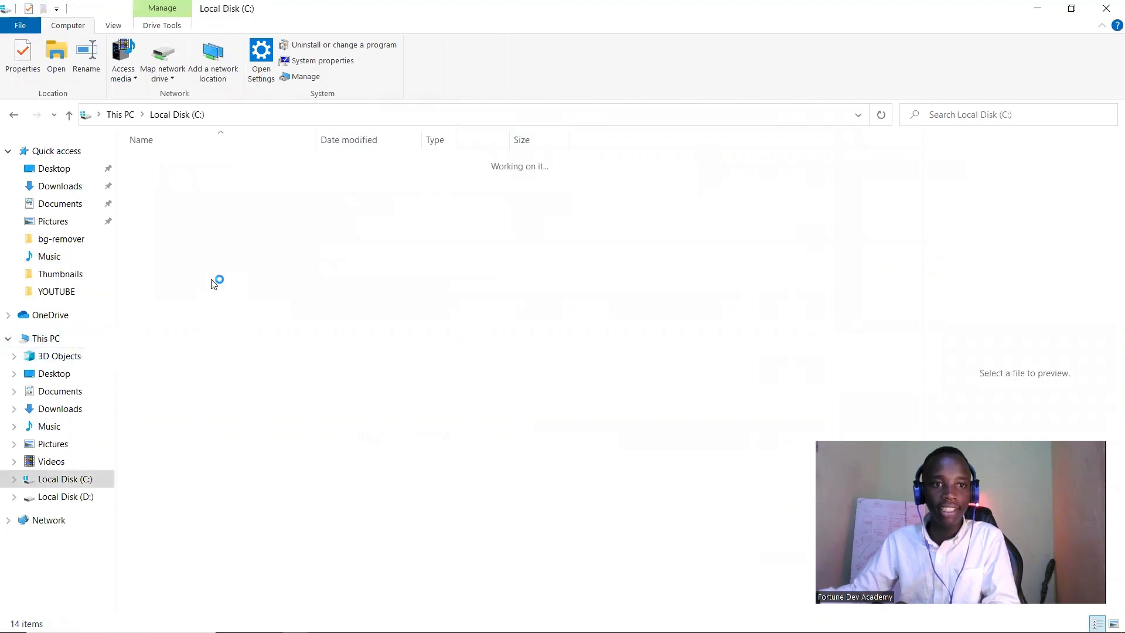
double_click(197, 370)
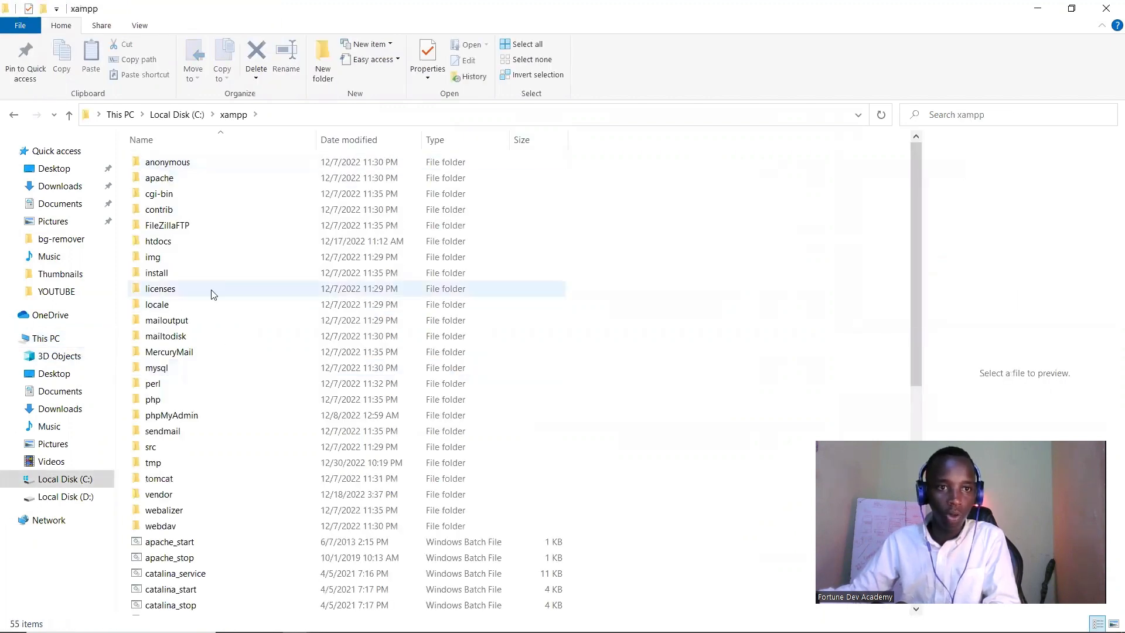
click(167, 179)
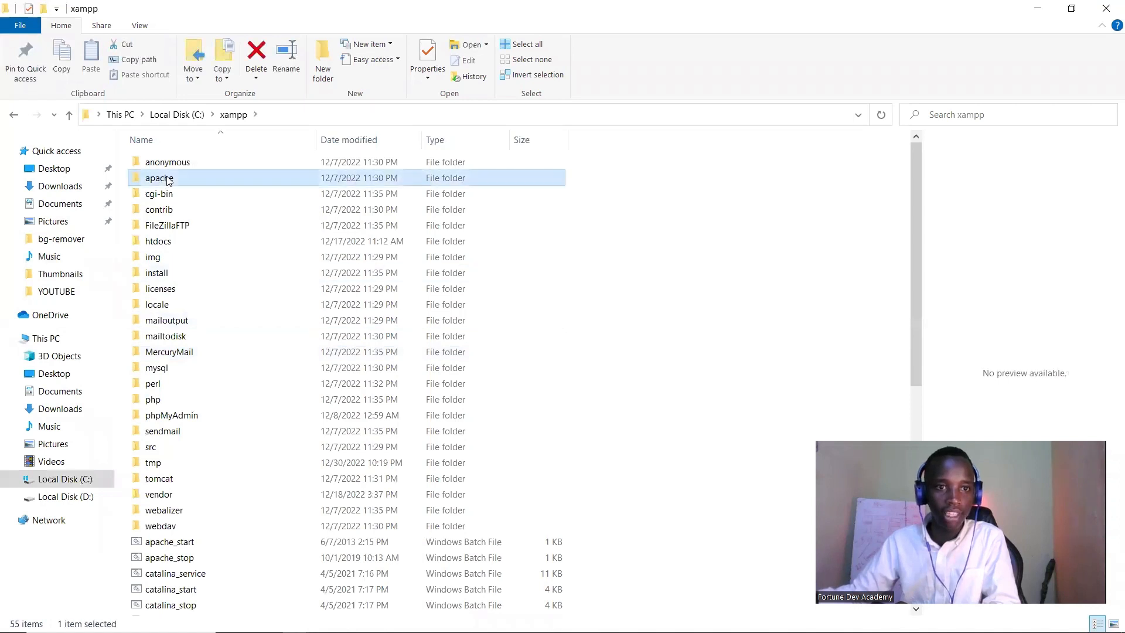
click(157, 399)
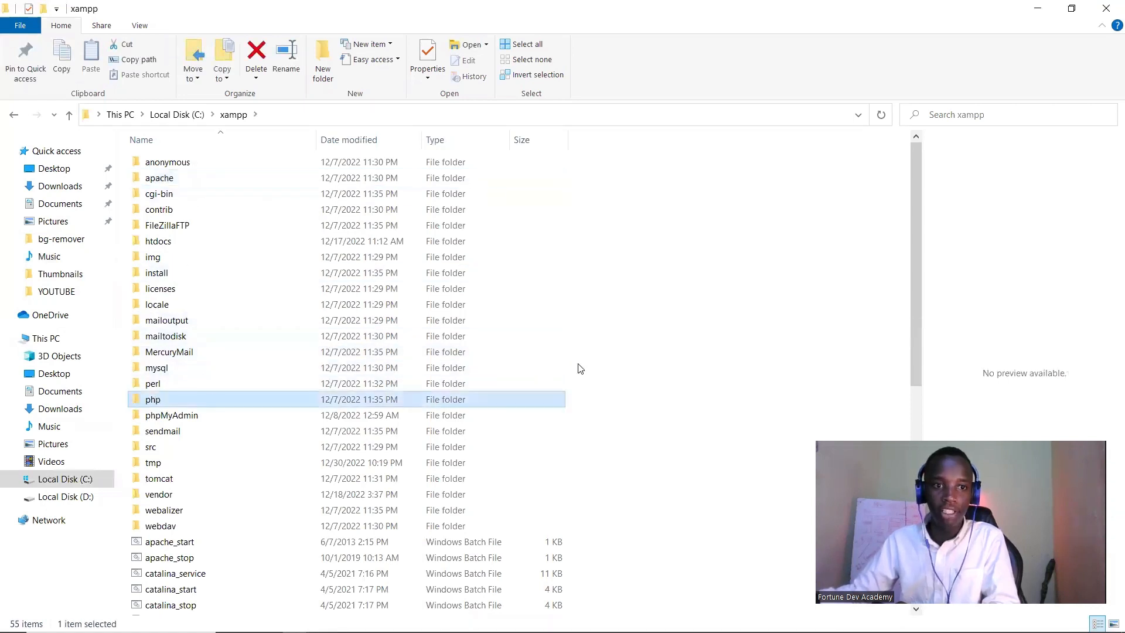
Step: Return to the desktop and open the extraction options for the xampp-windows-x64-7.4.1-1-VC15 archive
click(1035, 12)
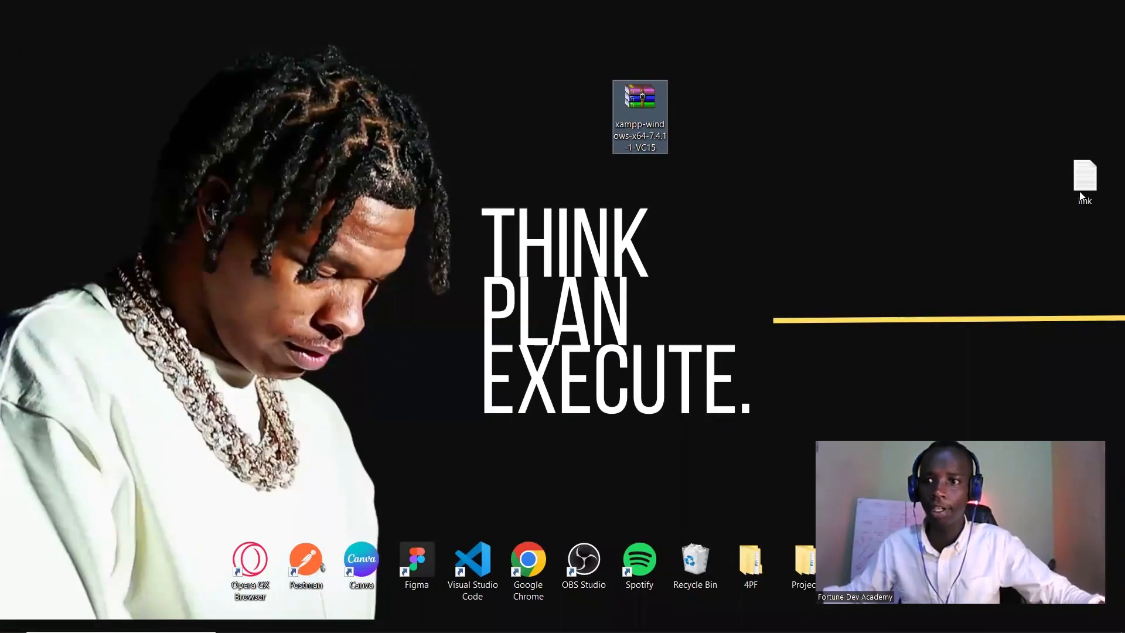
double_click(1083, 196)
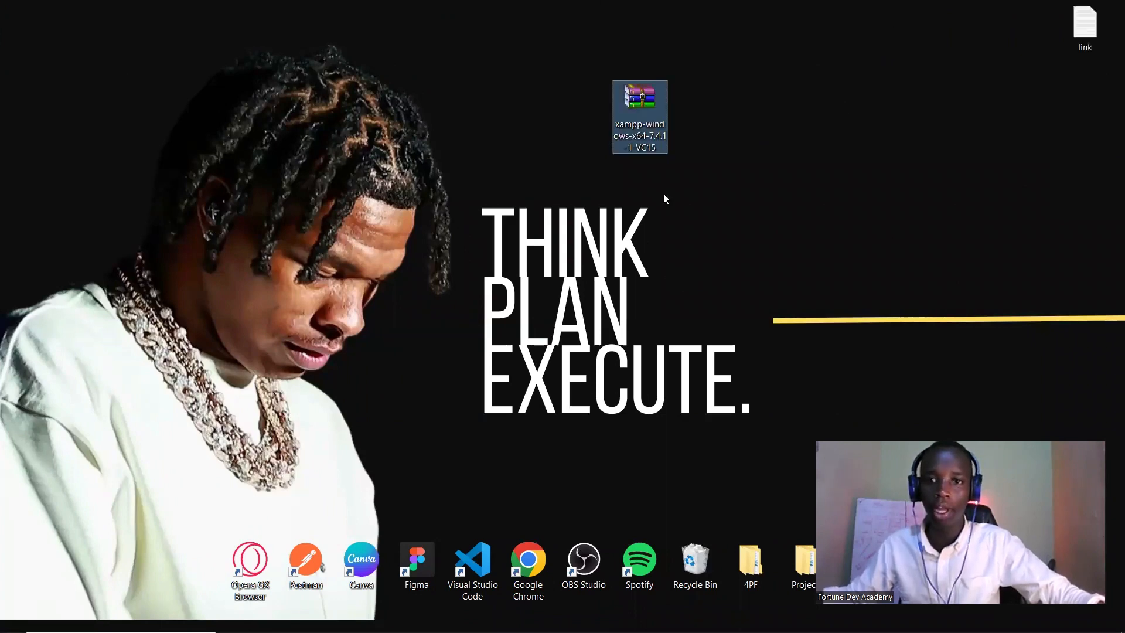
right_click(628, 92)
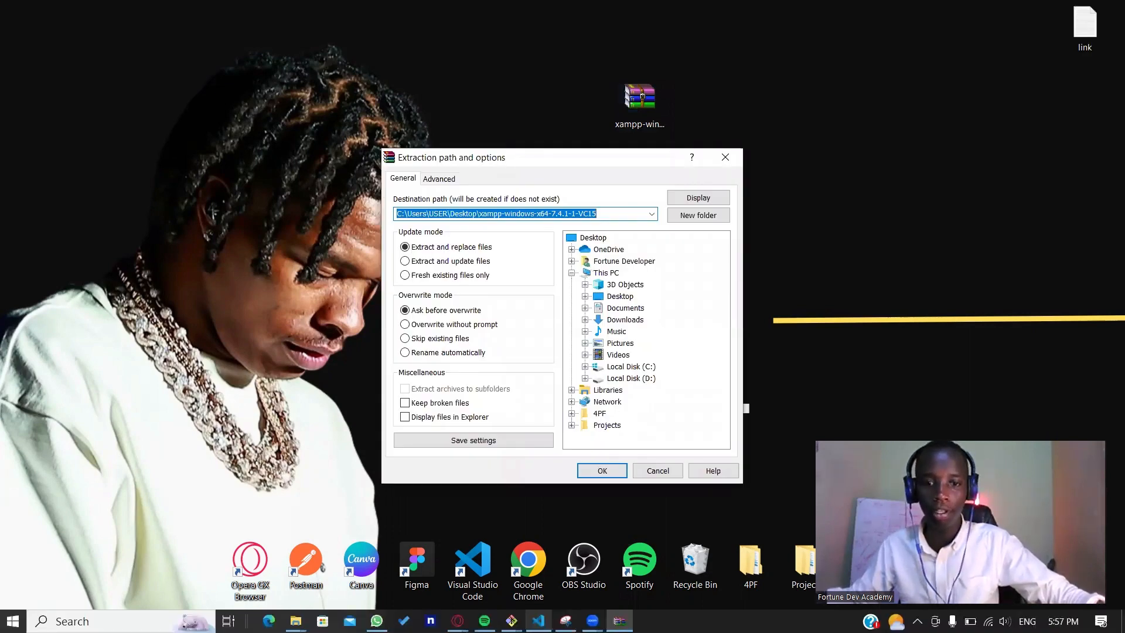
Step: Switch to the Opera browser, draft the search "xampp php 7.4 64 bit" in a new tab, and clear it
click(458, 621)
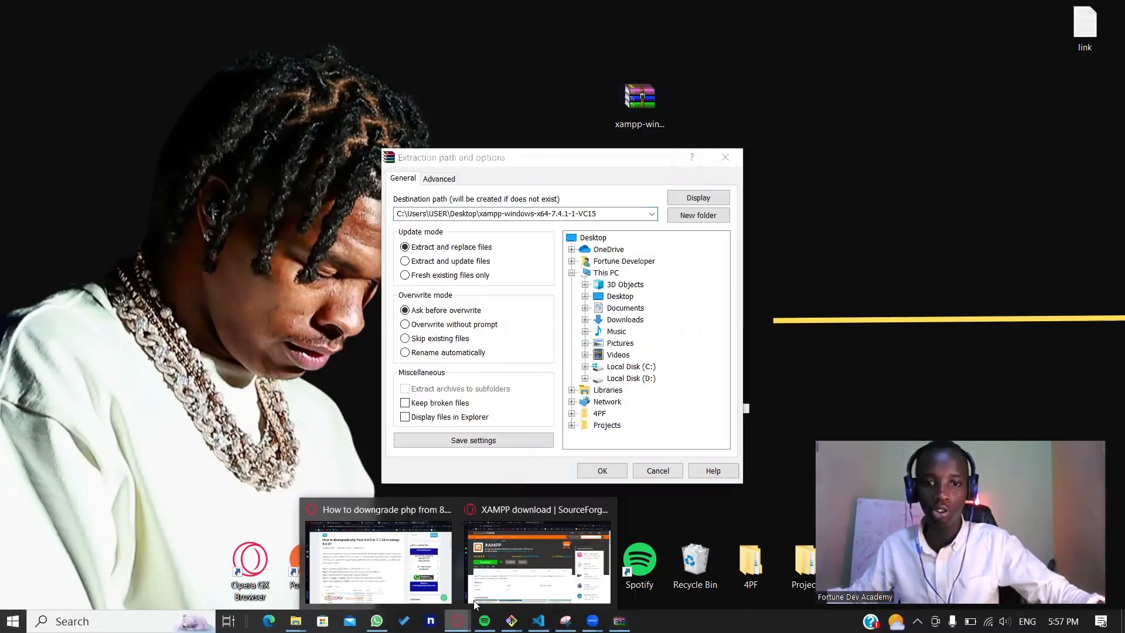
click(537, 562)
click(619, 13)
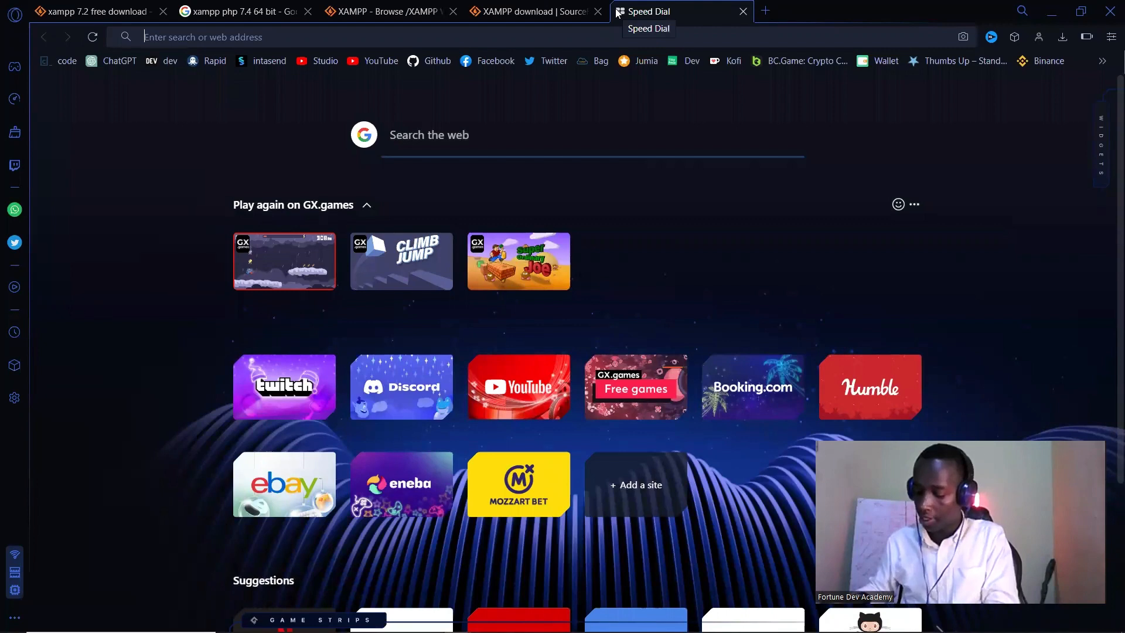
text(xampp php 7.4 64 bit)
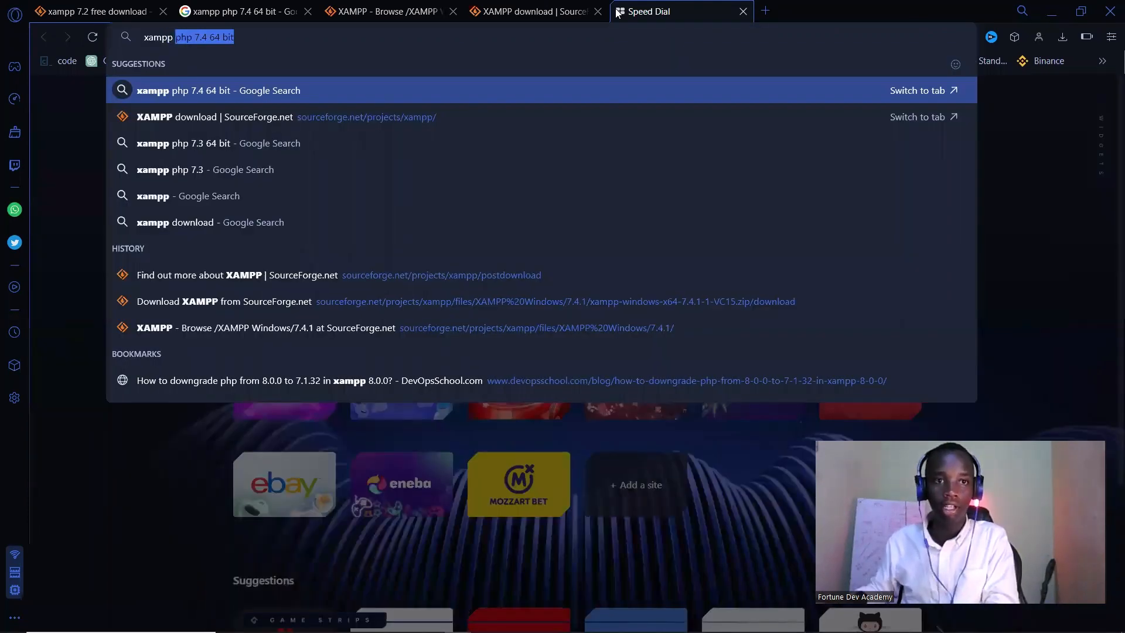
key(Right)
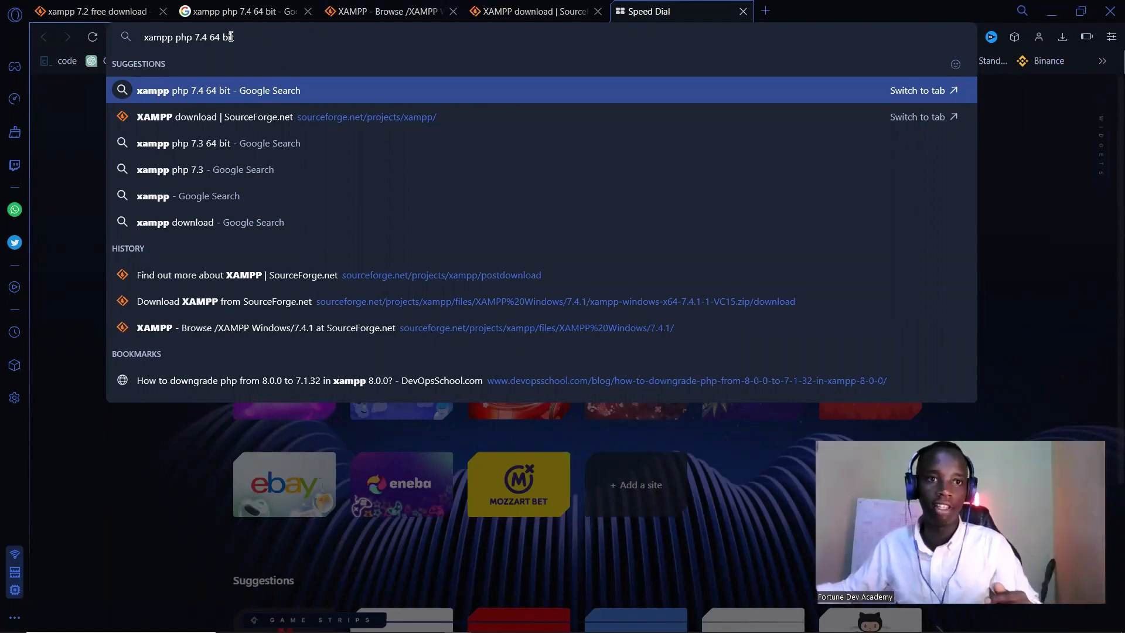
drag(231, 37, 112, 35)
key(BackSpace)
click(128, 138)
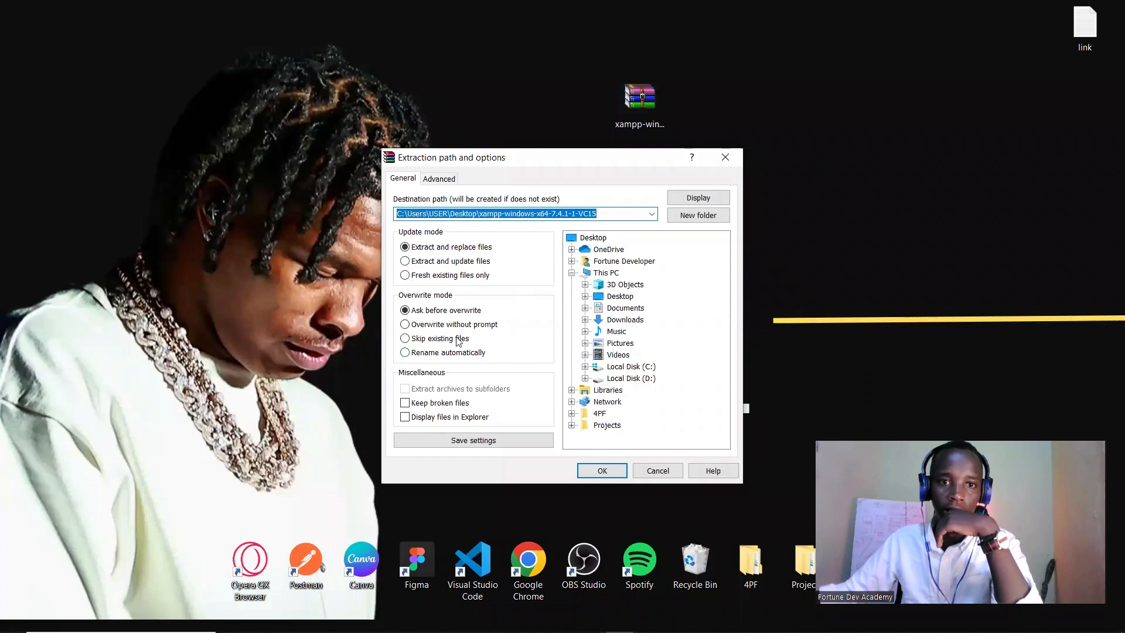
Step: Extract the XAMPP archive to the desktop folder xampp-windows-x64-7.4.1-1-VC15, replacing files and asking before overwriting
click(602, 471)
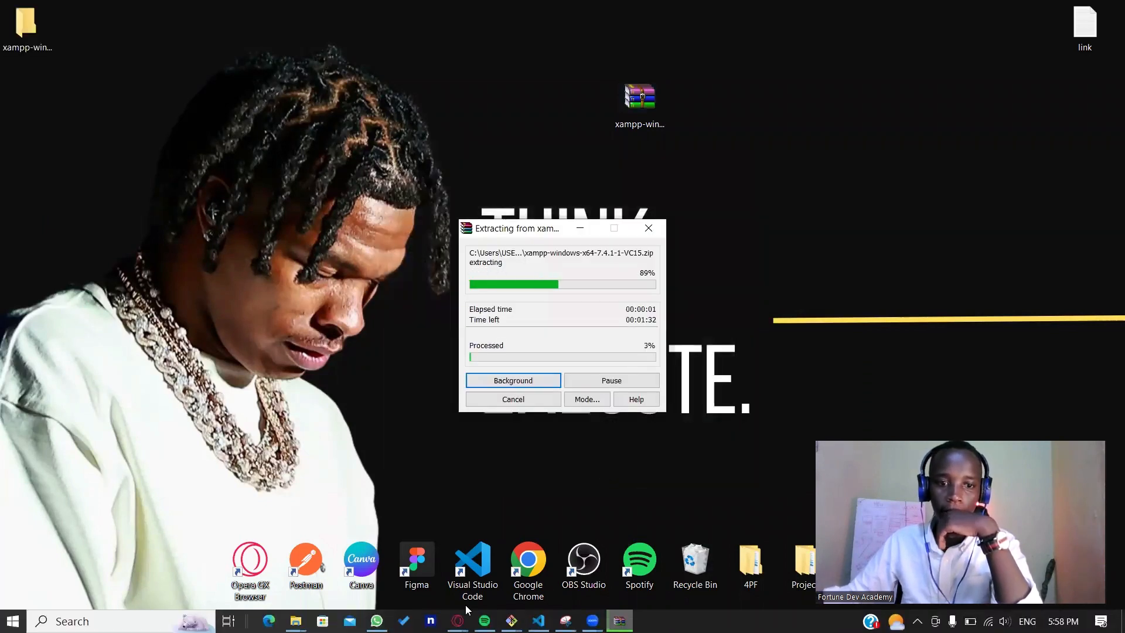
Step: Switch to File Explorer and rename the apache folder in C:\xampp to apache_eight
click(296, 621)
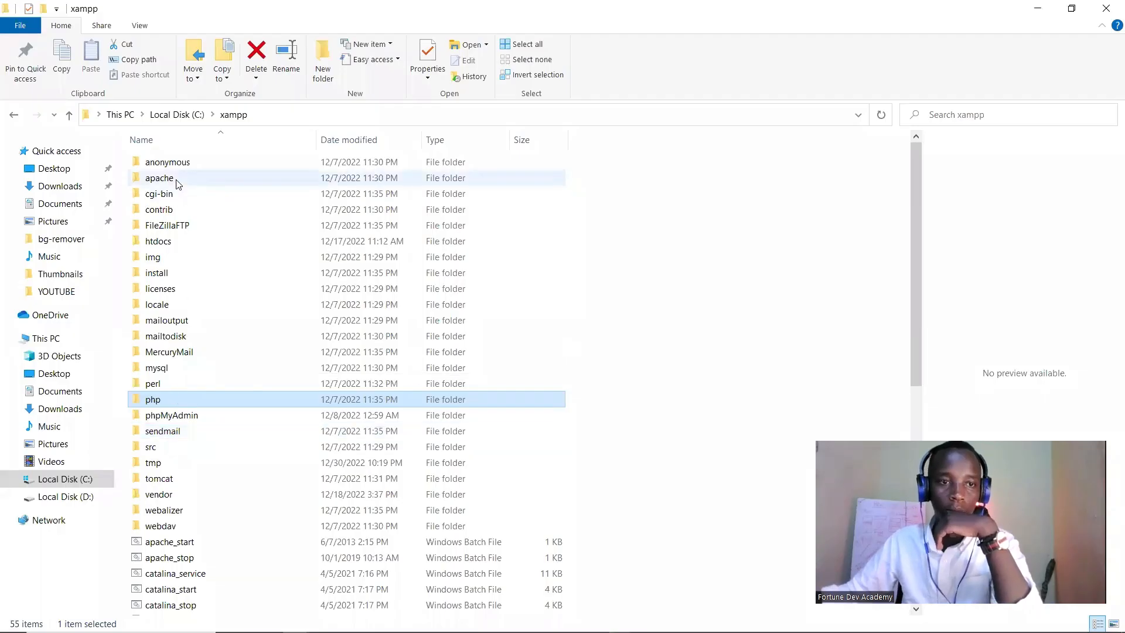
click(176, 182)
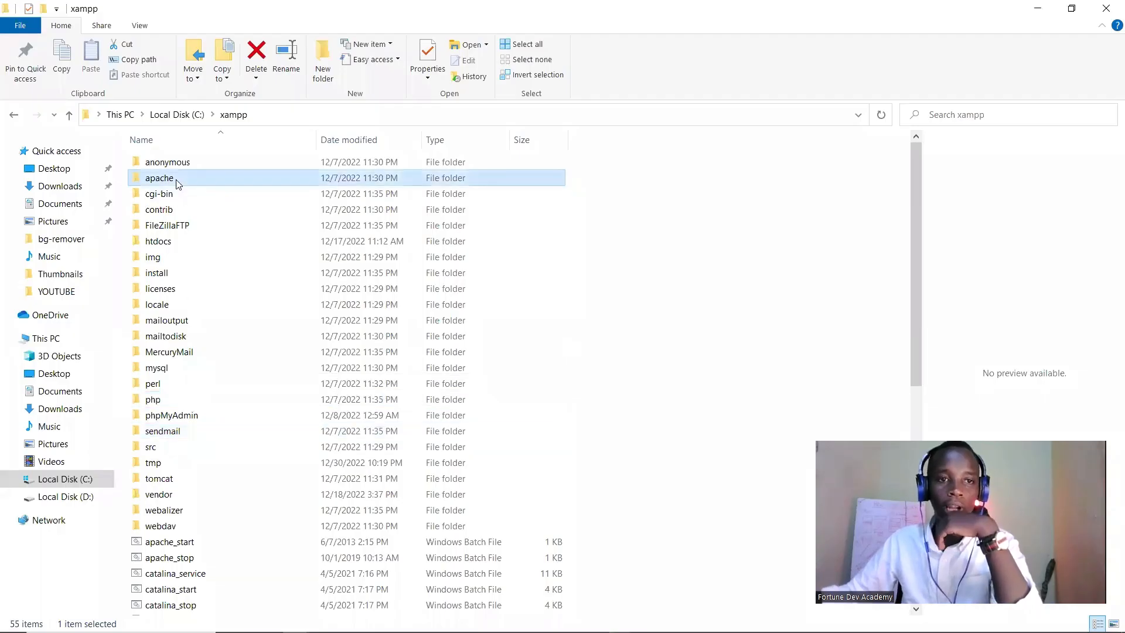
click(189, 404)
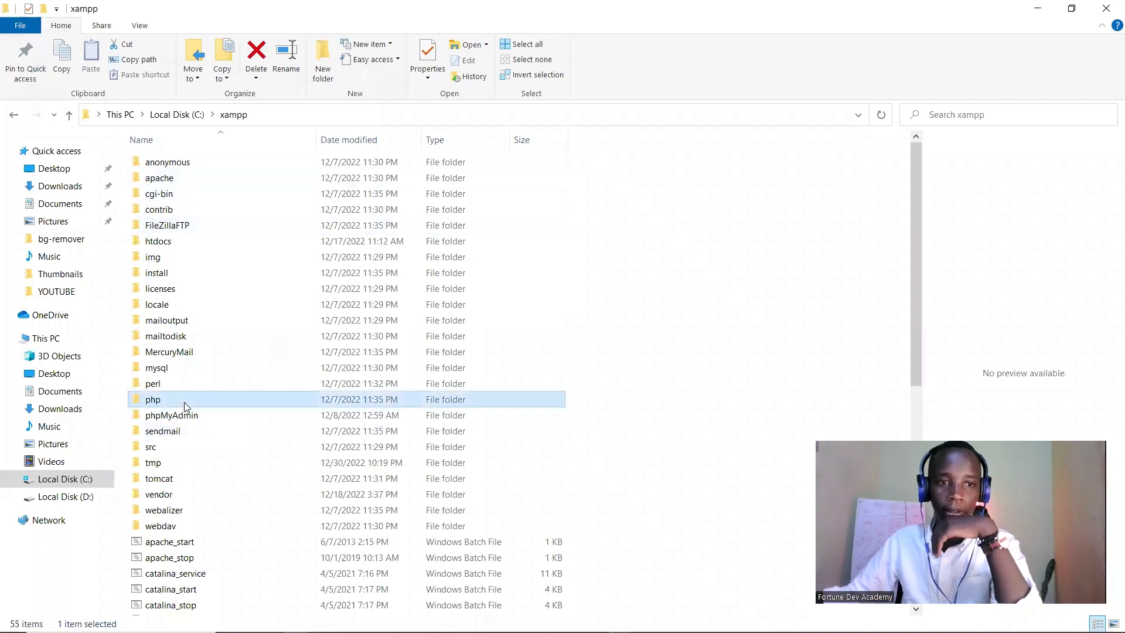
click(174, 177)
right_click(187, 178)
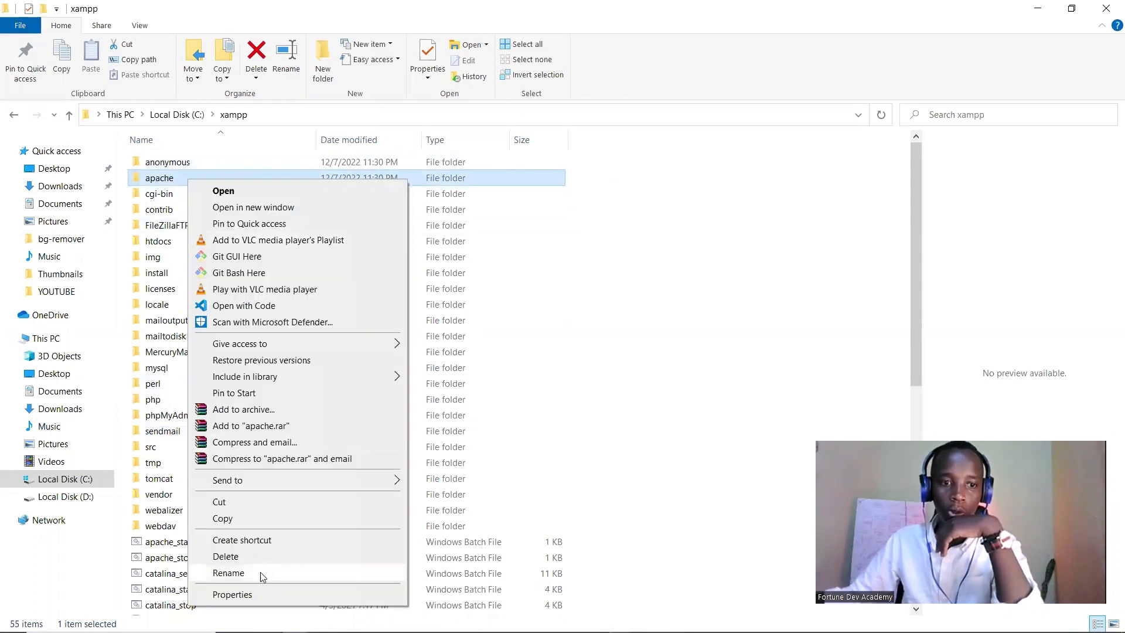
click(260, 572)
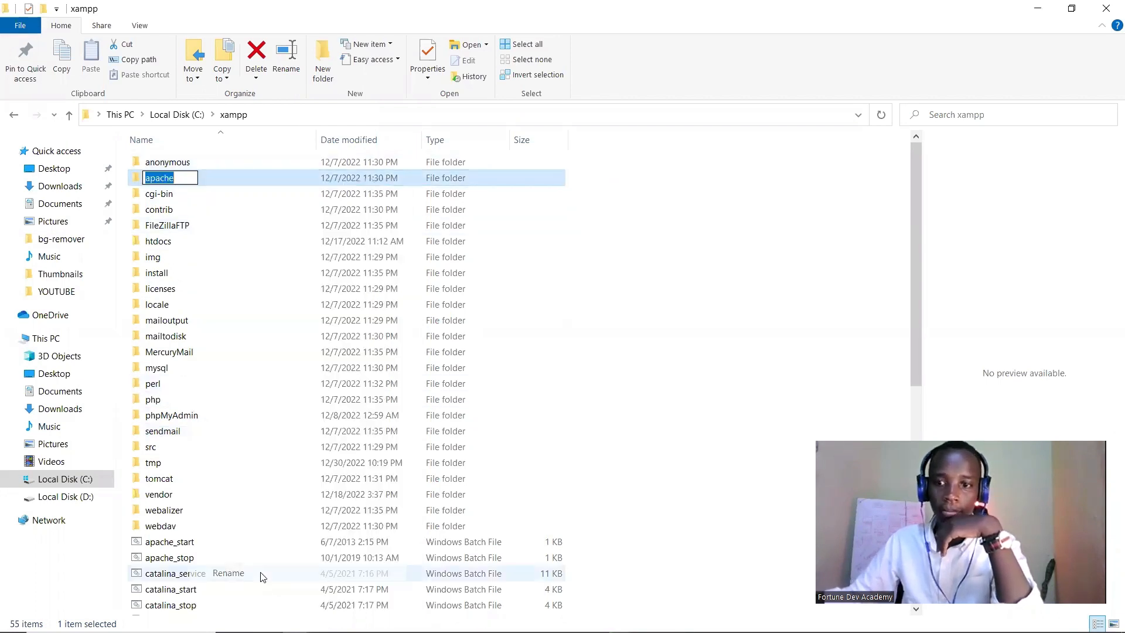
click(184, 179)
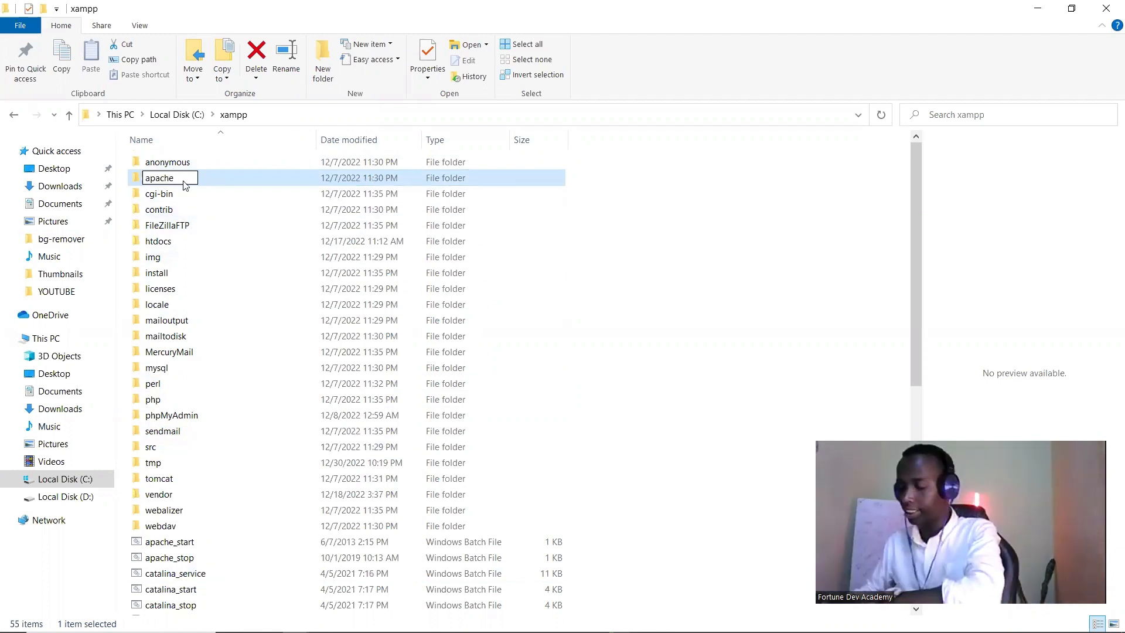
text(_eight)
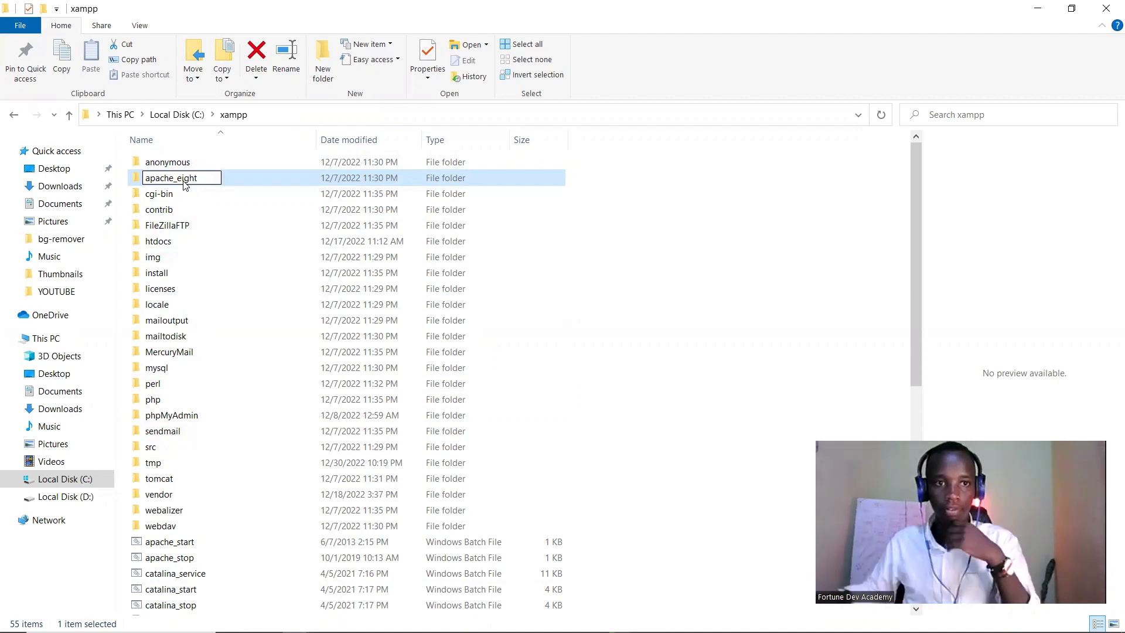
key(Return)
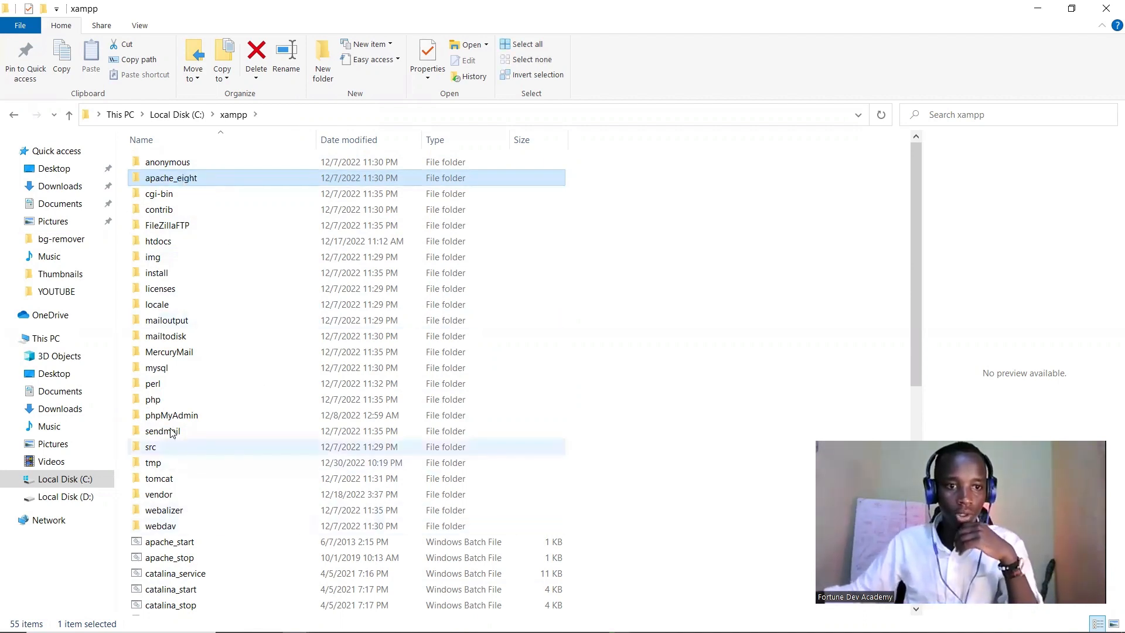
Step: Rename the php folder in C:\xampp to php_eight
click(167, 400)
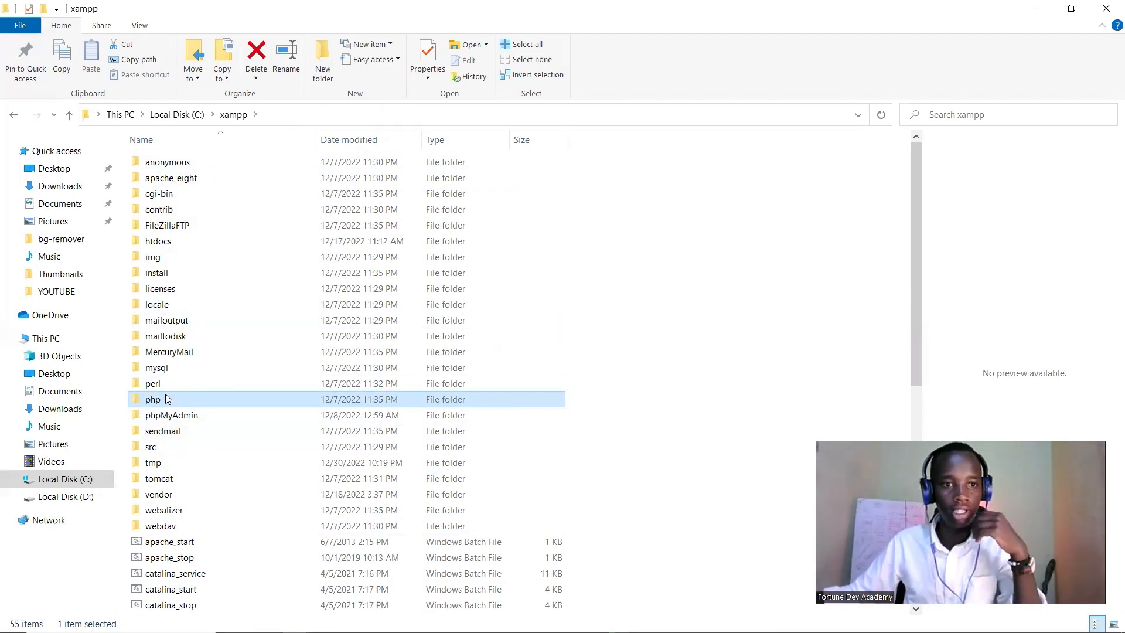
right_click(167, 399)
click(206, 600)
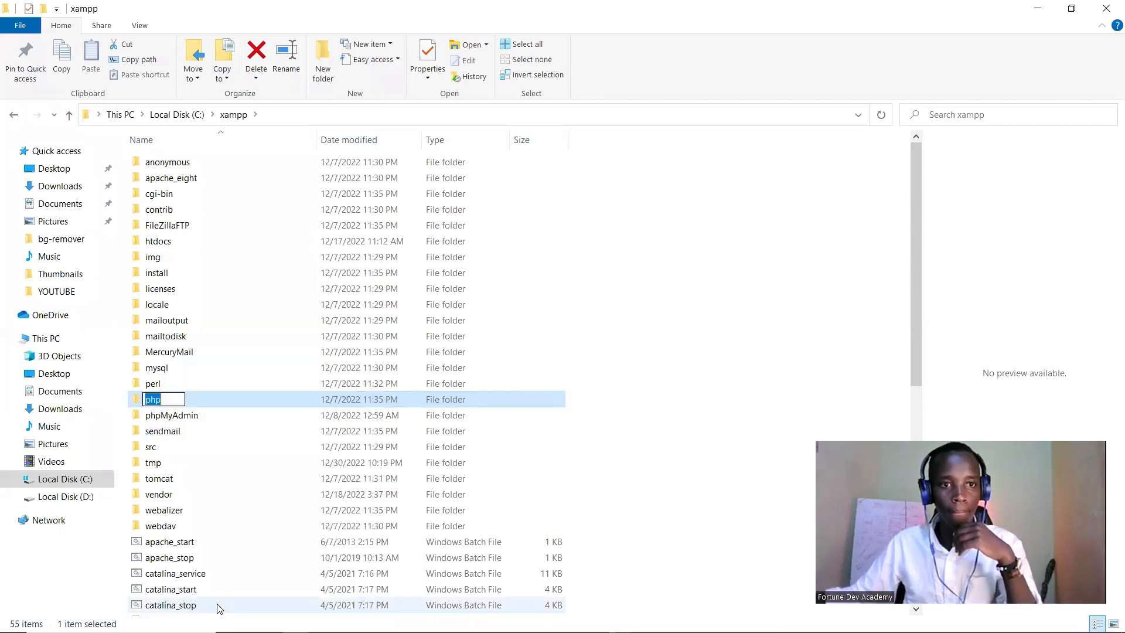
click(173, 401)
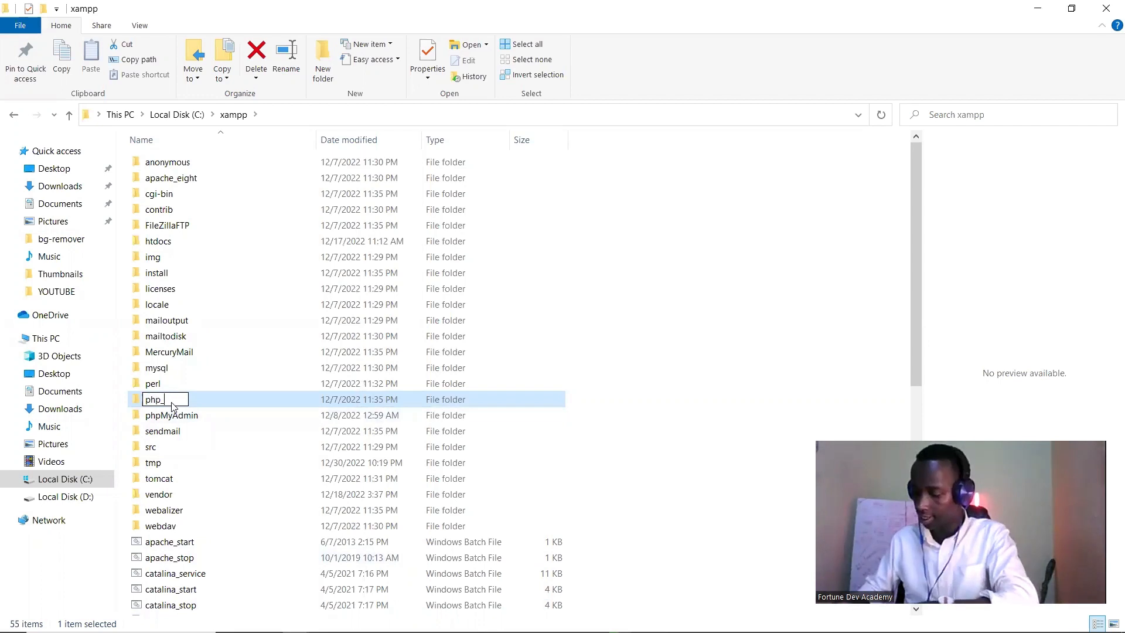
text(_eight)
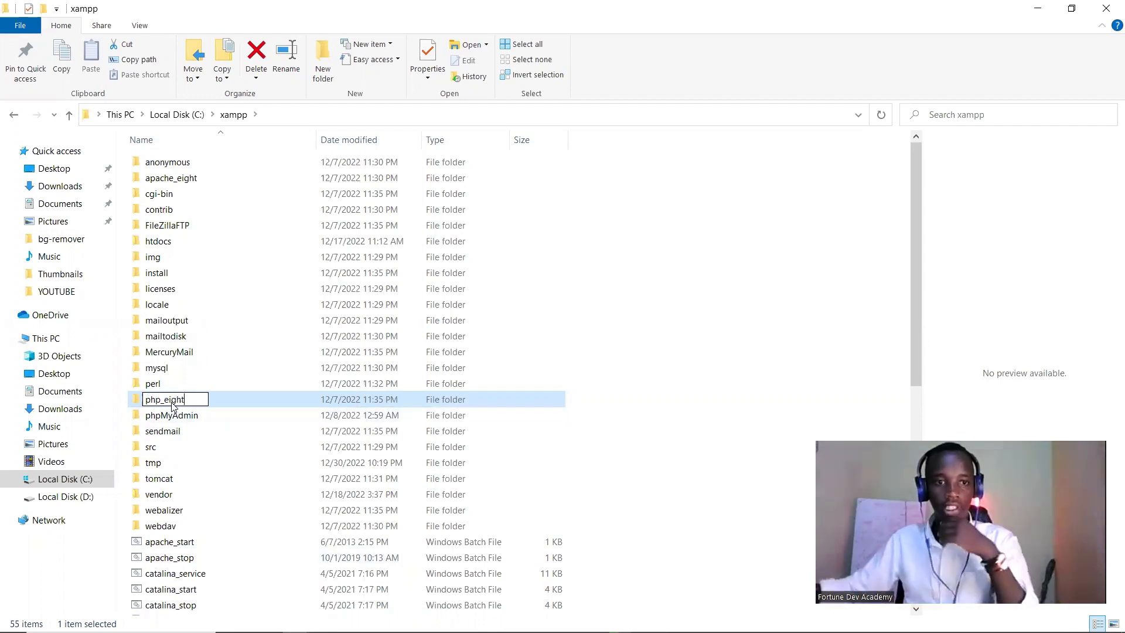
key(Return)
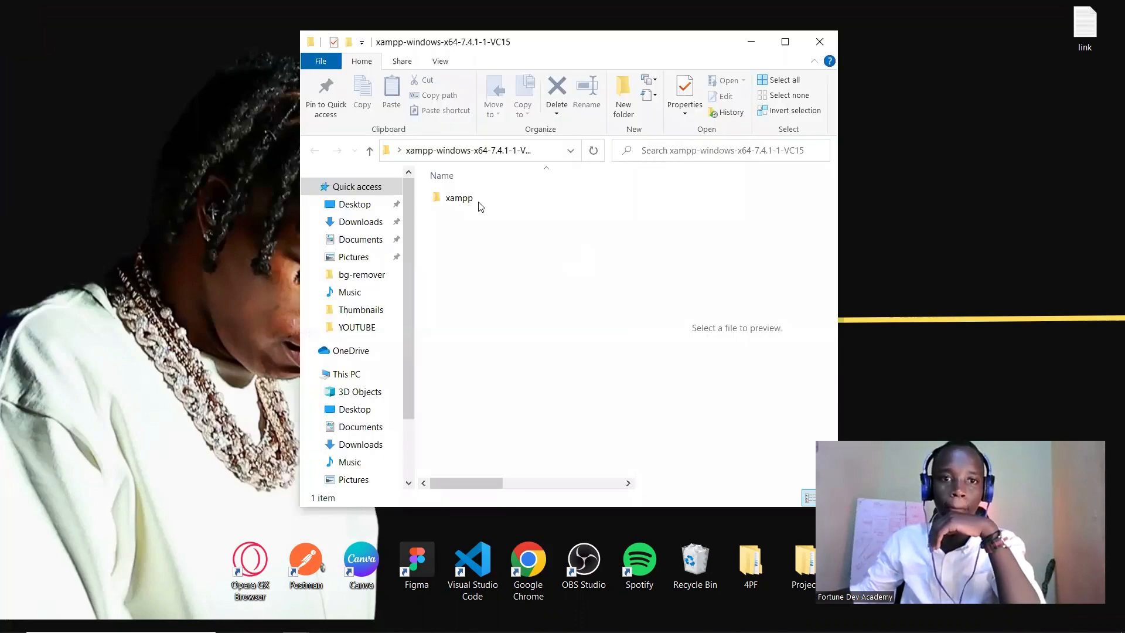
Step: Open the xampp folder inside the extracted xampp-windows-x64-7.4.1-1-VC15 folder and copy its apache and php folders
double_click(479, 203)
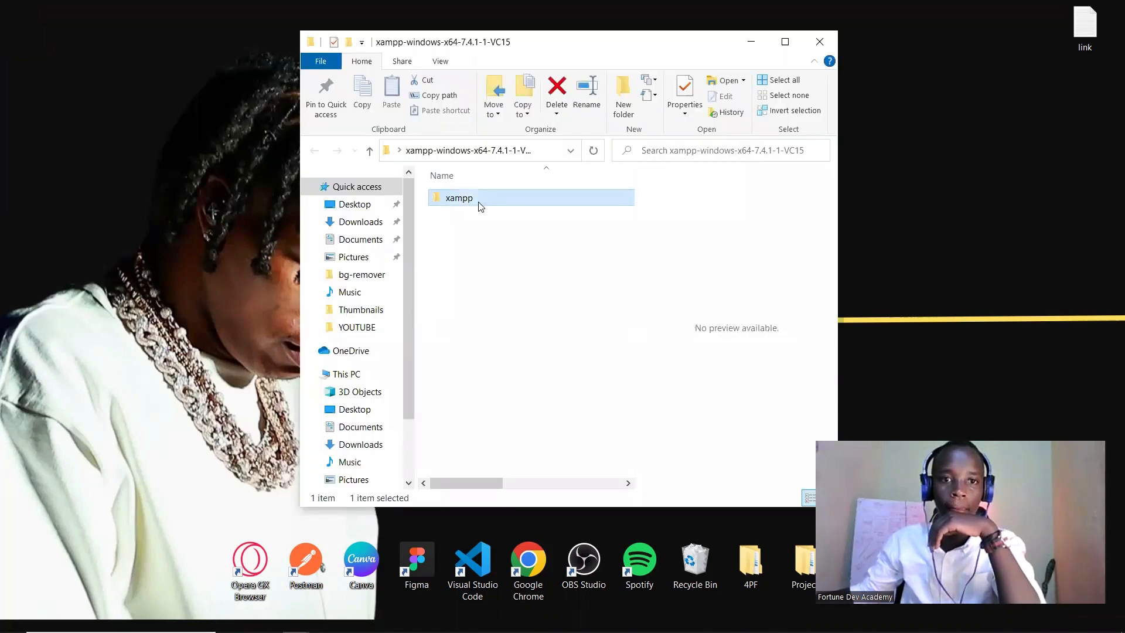
click(785, 44)
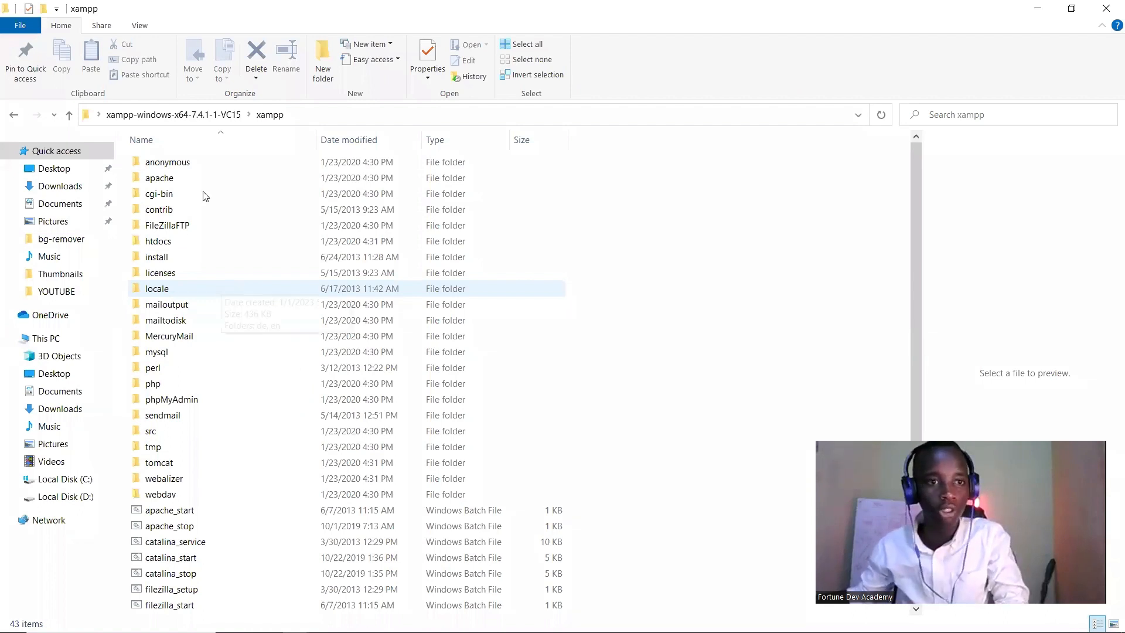
click(189, 306)
click(181, 211)
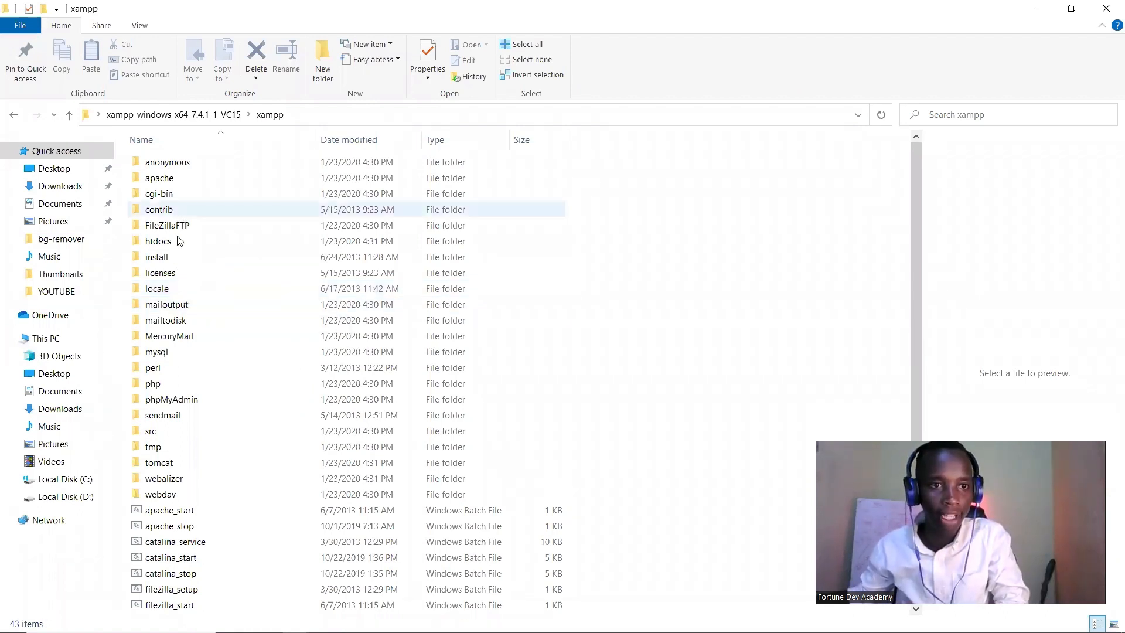
click(184, 181)
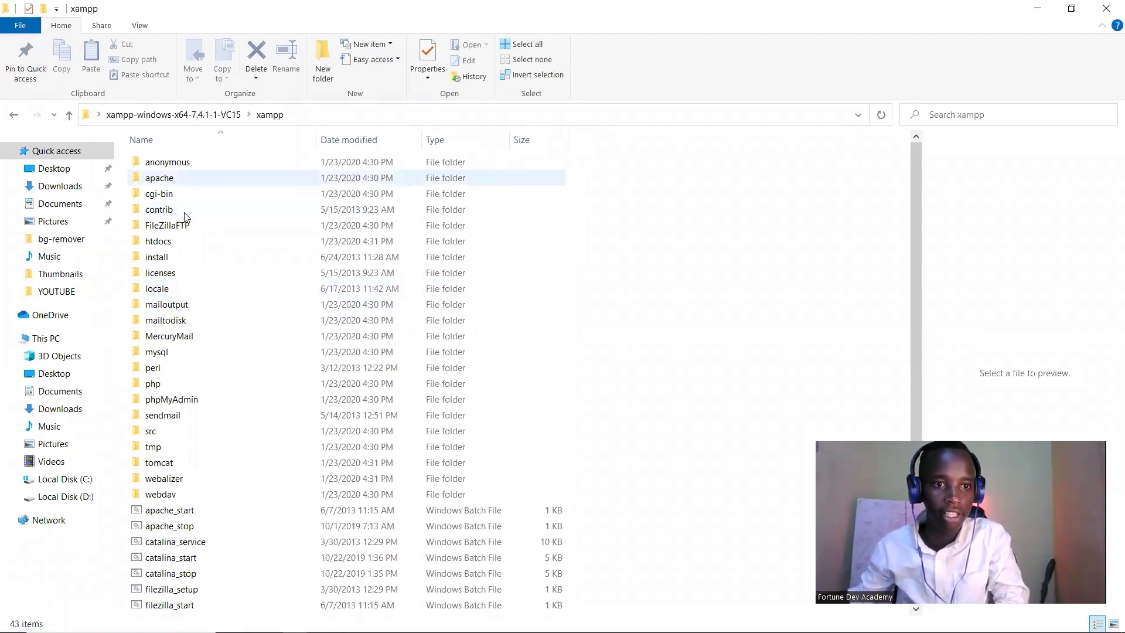
ctrl+click(176, 387)
right_click(177, 386)
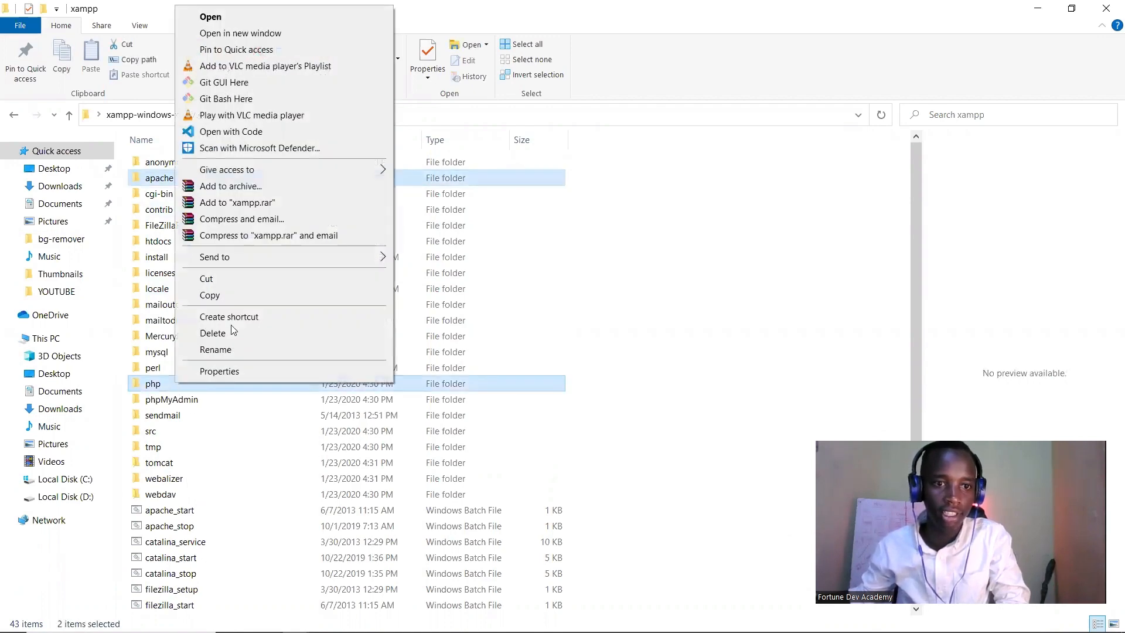
click(214, 294)
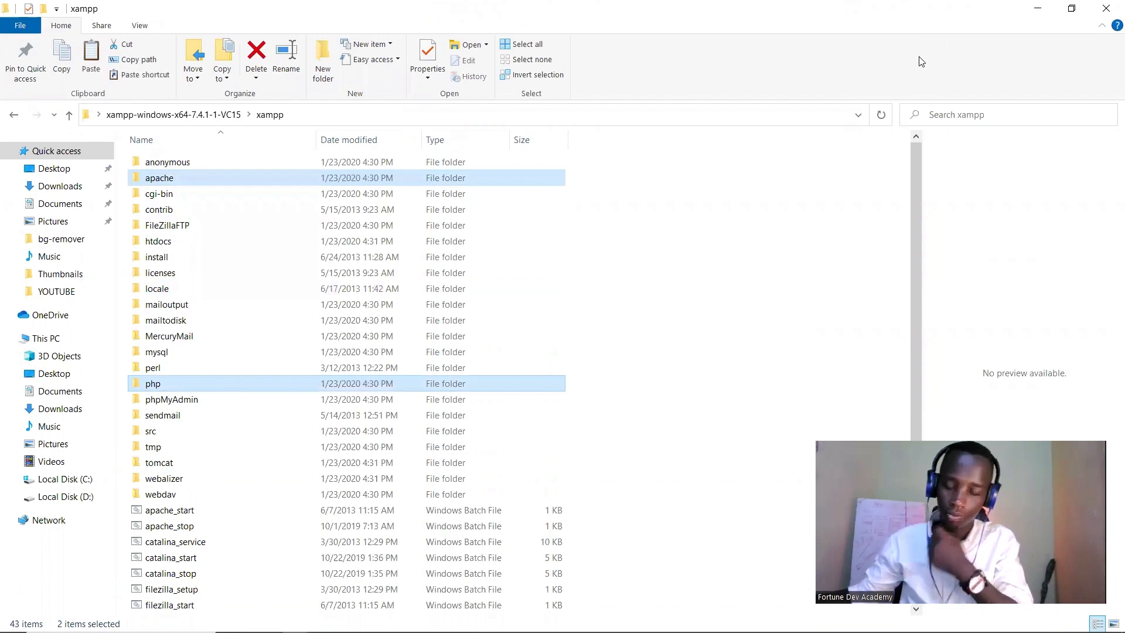
Step: Switch to the C:\xampp folder window and paste the copied apache and php folders there
key(alt+Tab)
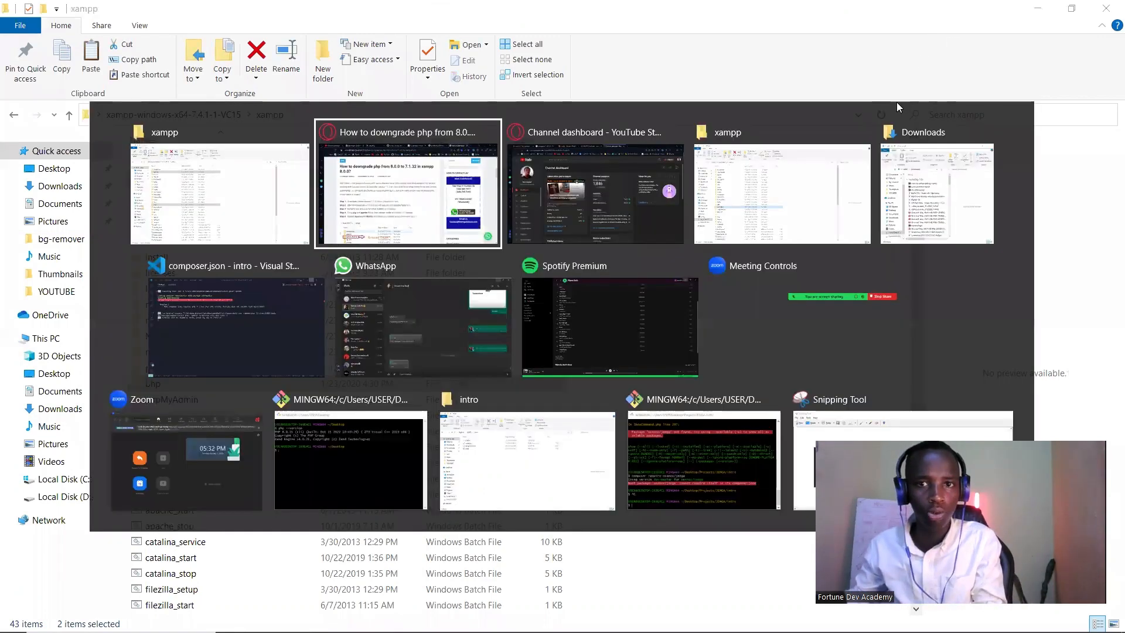
key(alt+Tab)
key(alt+Tab)
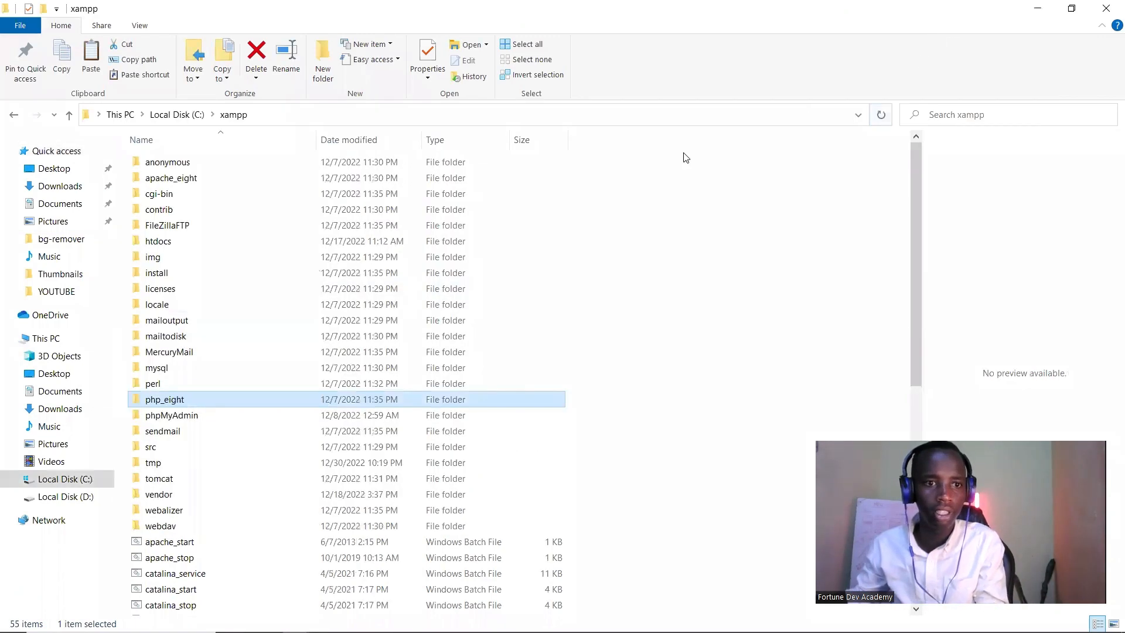
click(668, 235)
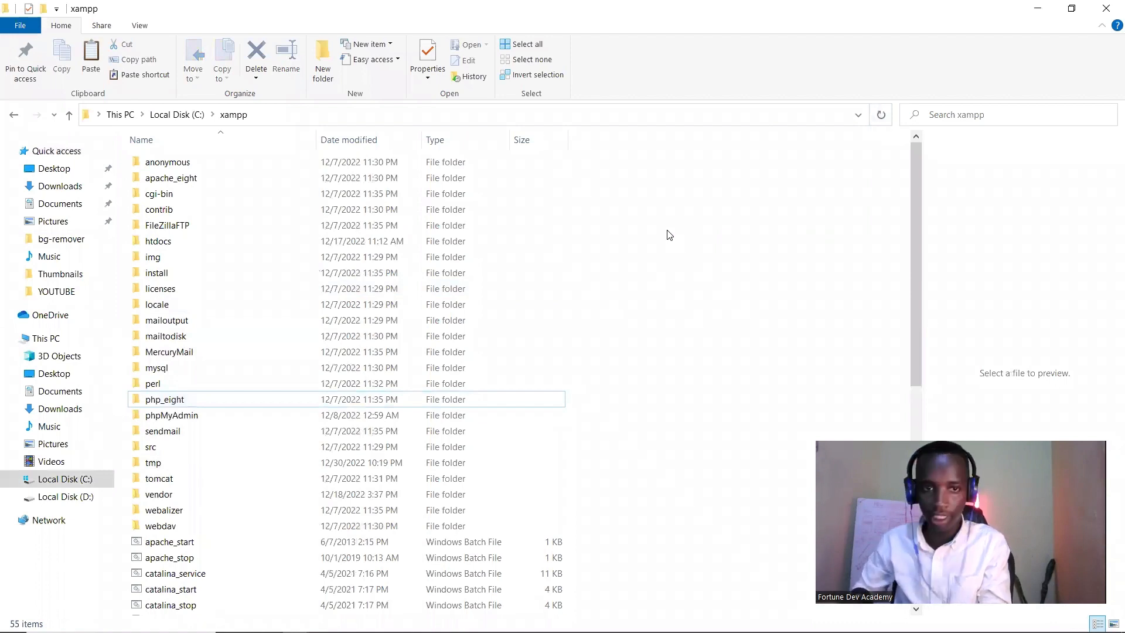
key(ctrl+v)
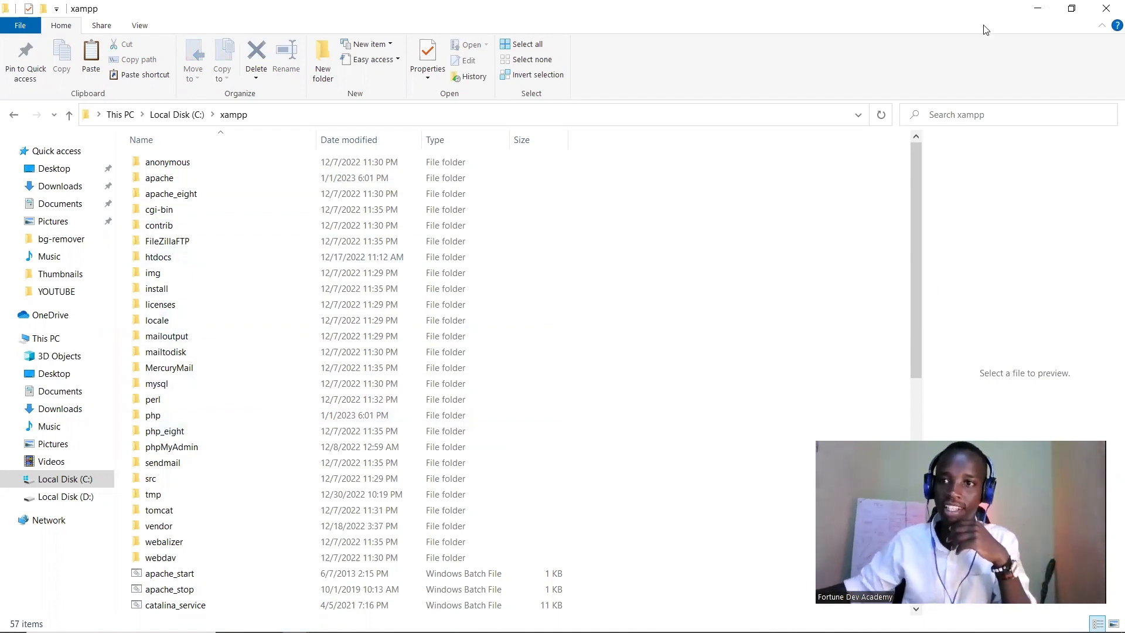
Step: Minimize the File Explorer windows, open Git Bash on the desktop, and check the PHP version with php --version
click(1037, 8)
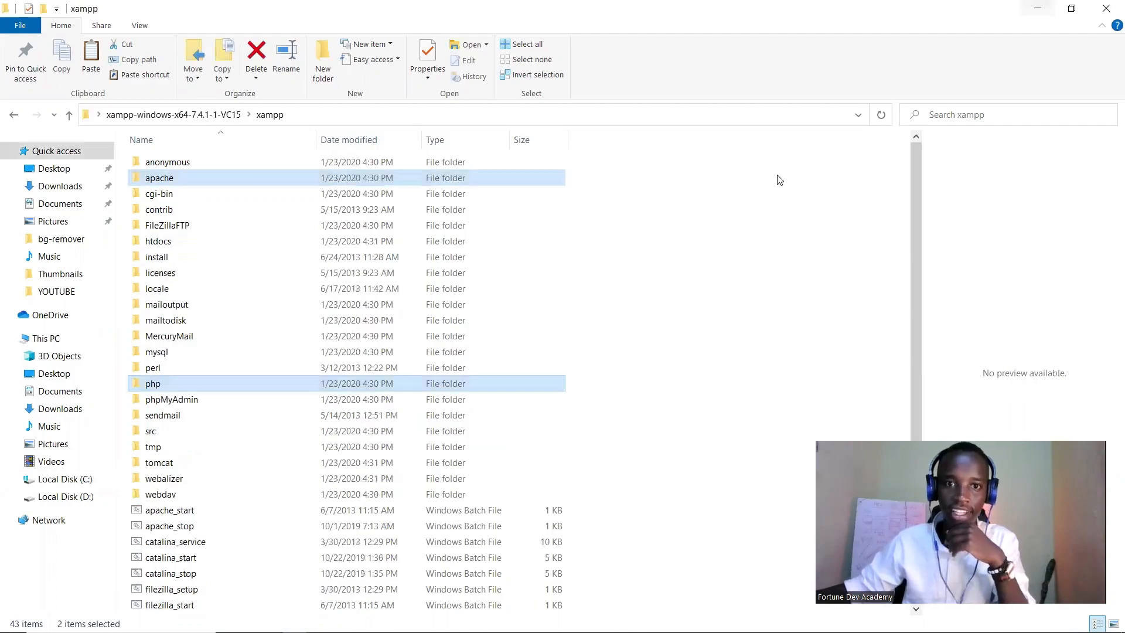
click(1038, 8)
right_click(403, 95)
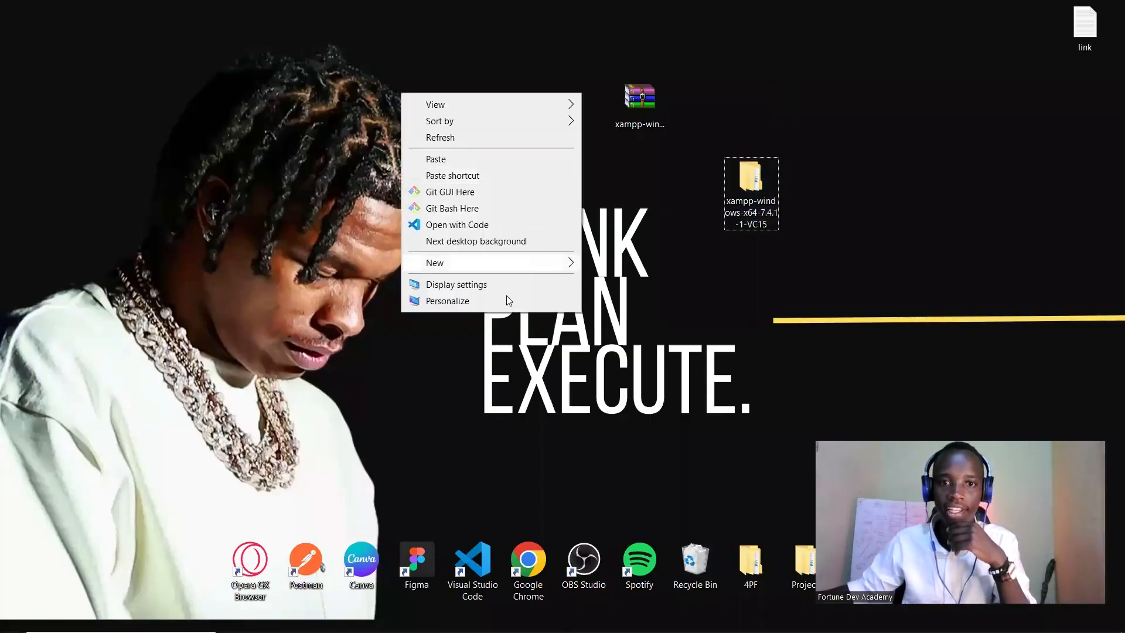
click(461, 209)
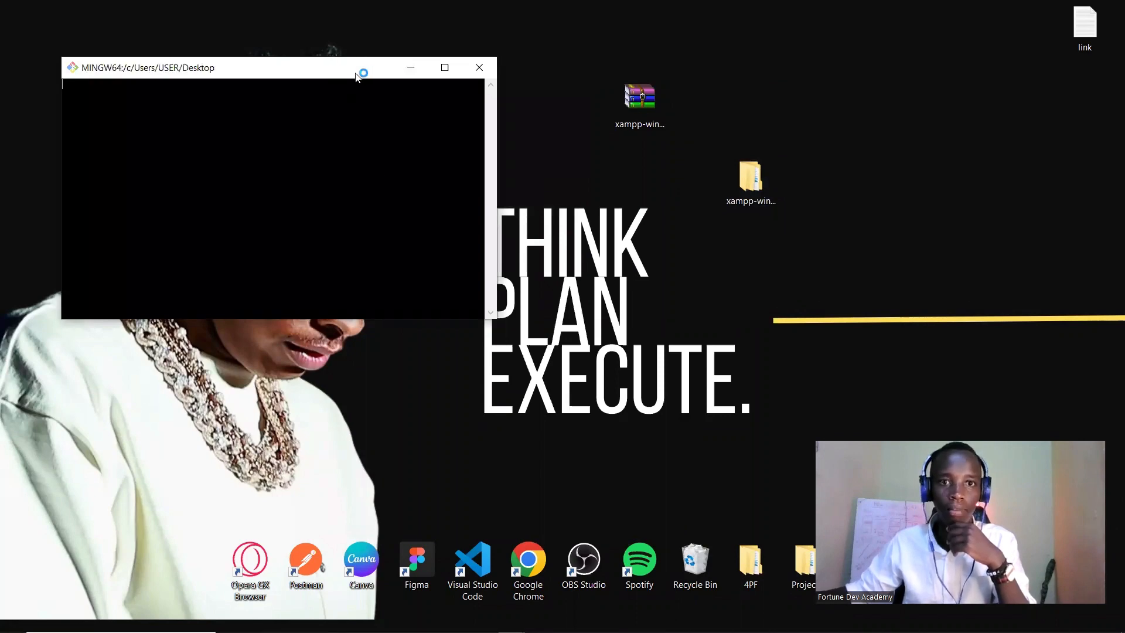
text(php)
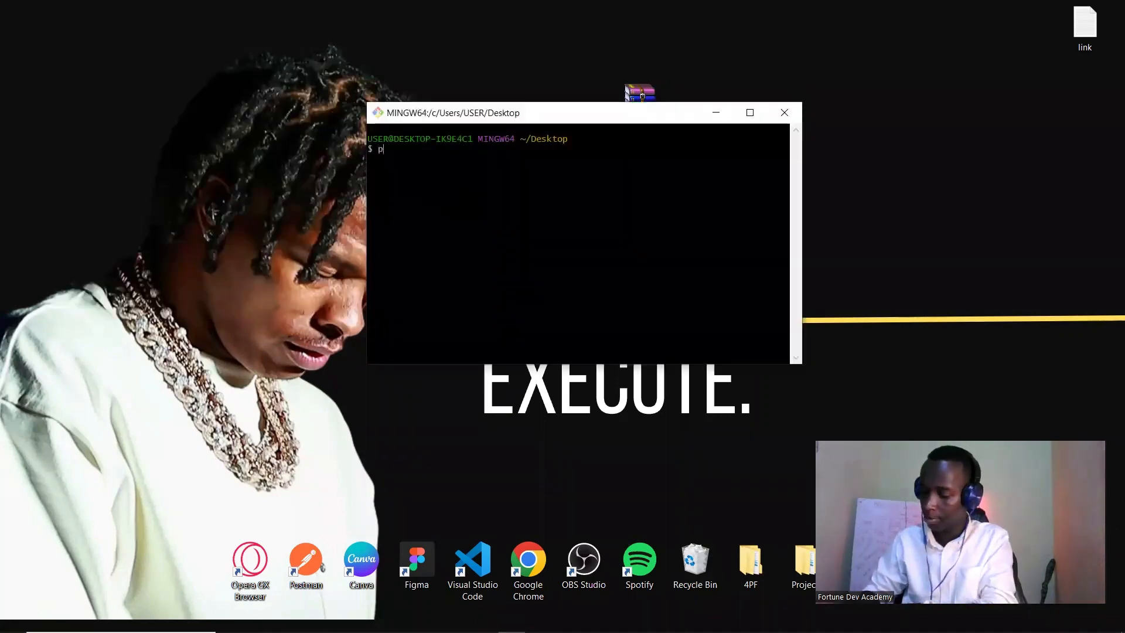
text( --v)
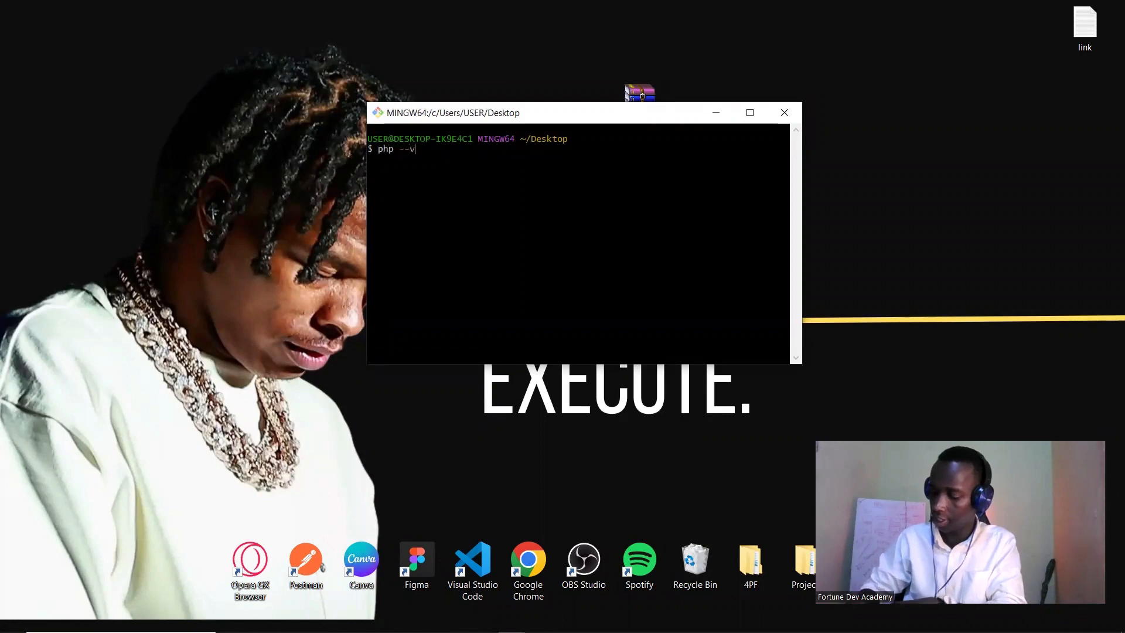
text(ersion)
key(Return)
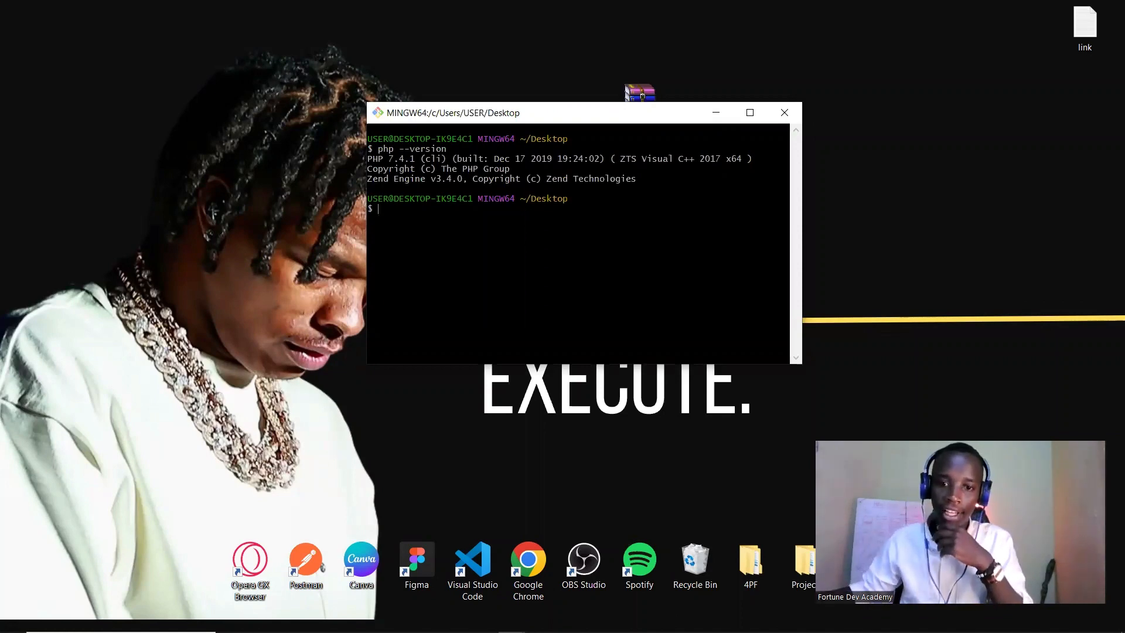
Step: Bring up the earlier Git Bash desktop window to compare its PHP version output with the new one
mouse_move(511, 620)
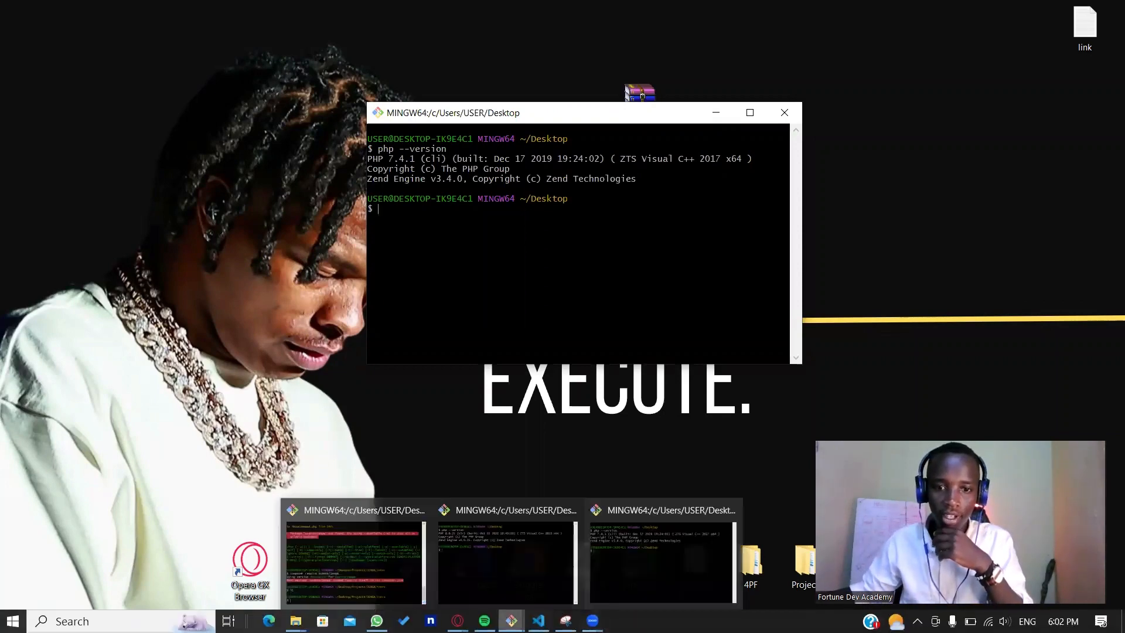
click(613, 573)
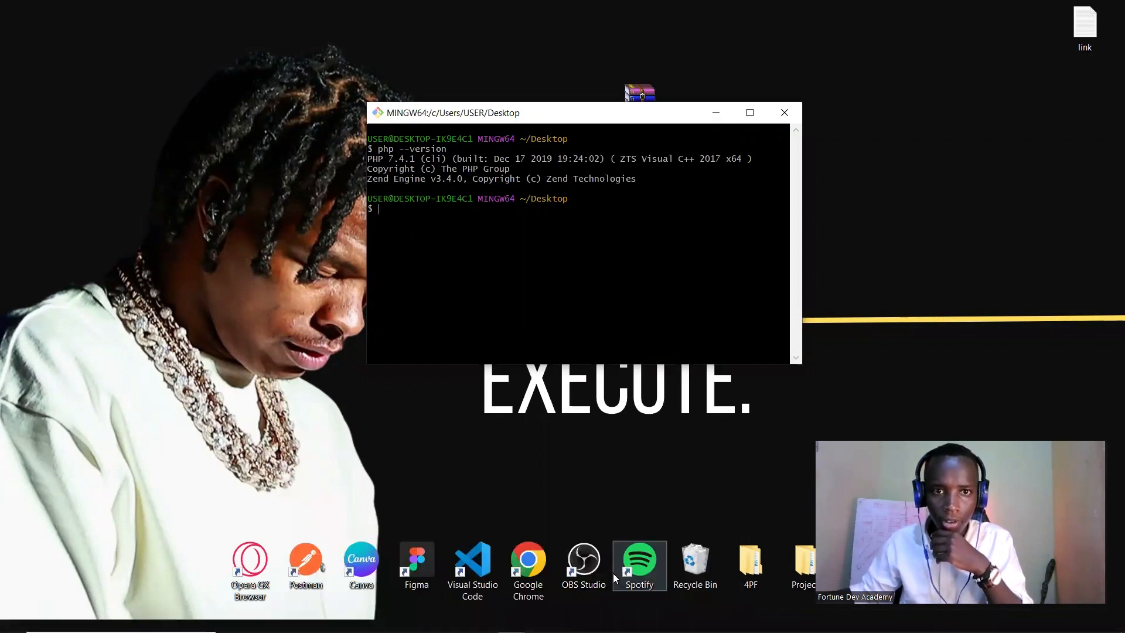
mouse_move(512, 621)
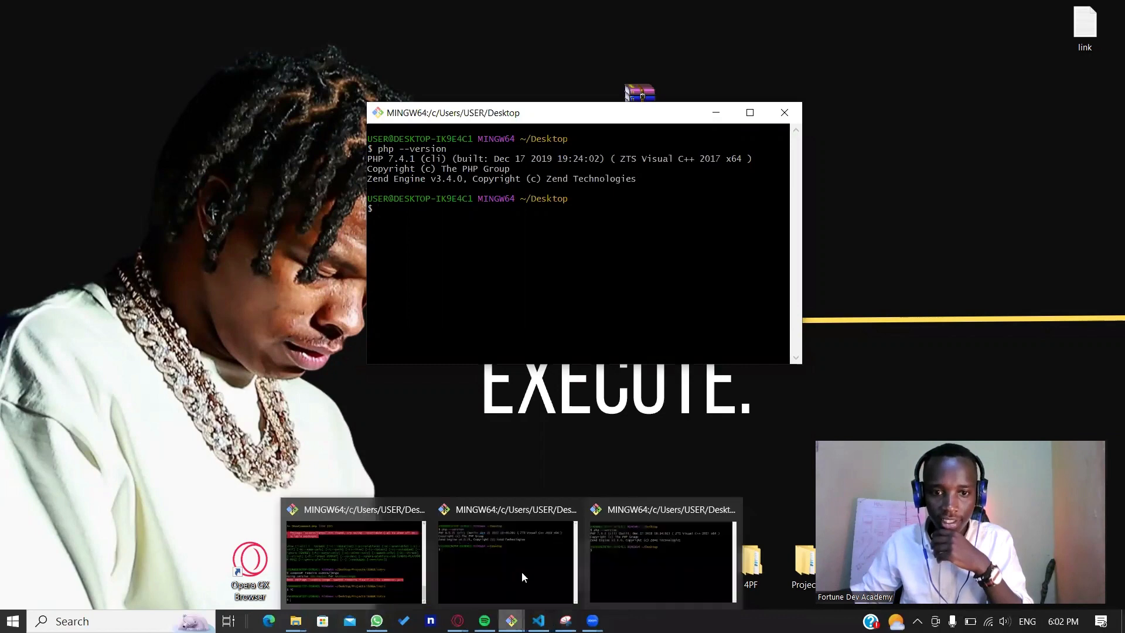
click(525, 565)
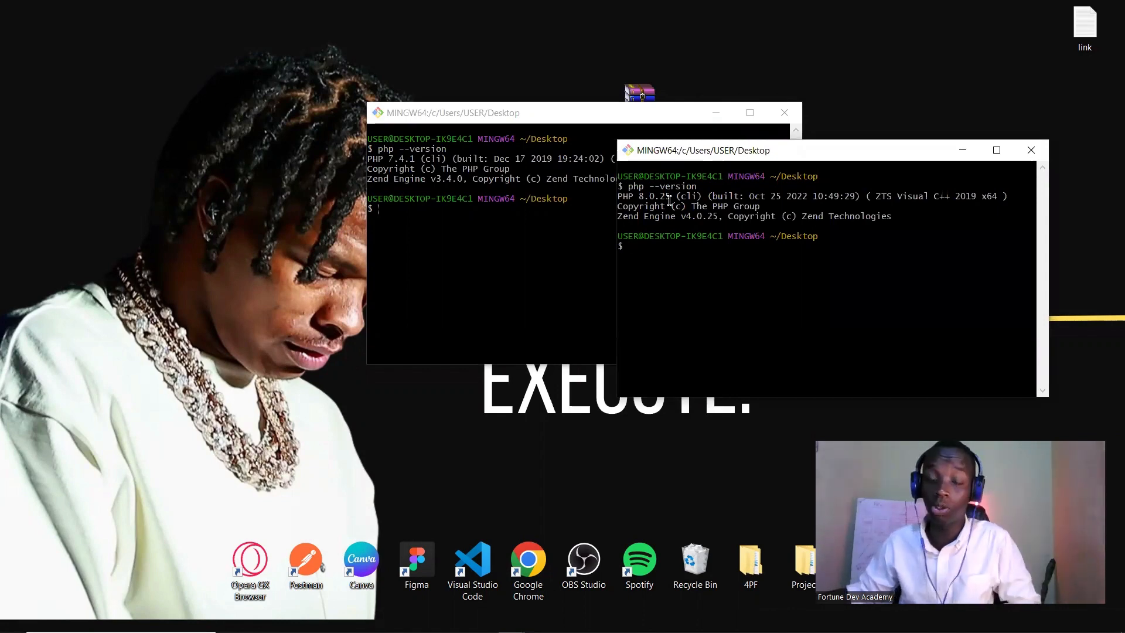
Step: Switch to File Explorer to review the php and php_eight folders in C:\xampp, and minimize the folder windows
mouse_move(548, 631)
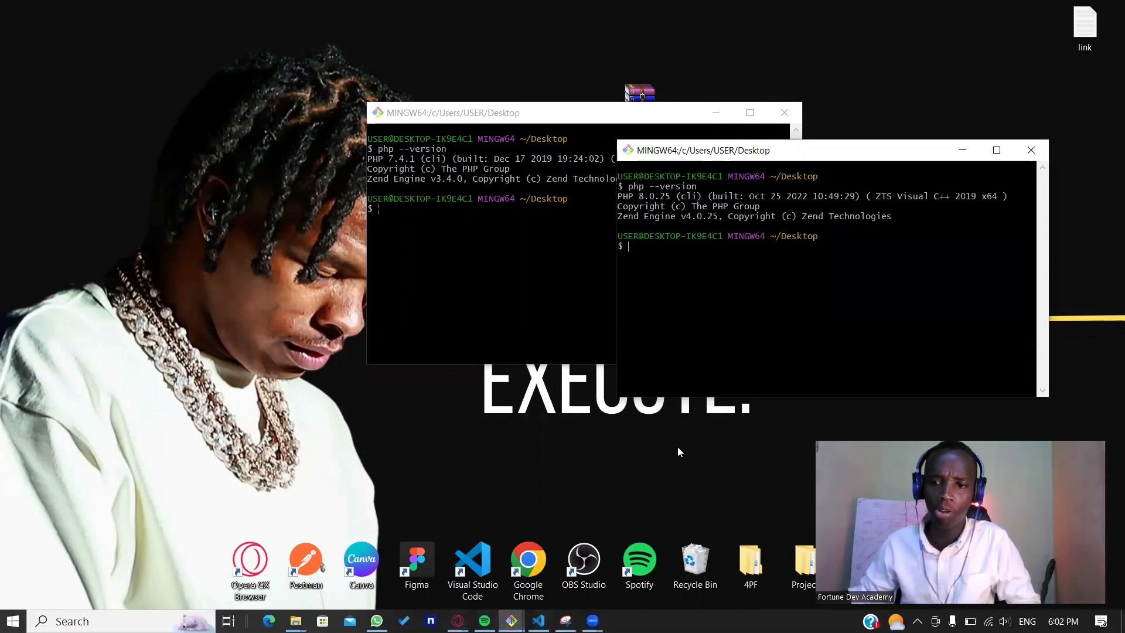
click(296, 622)
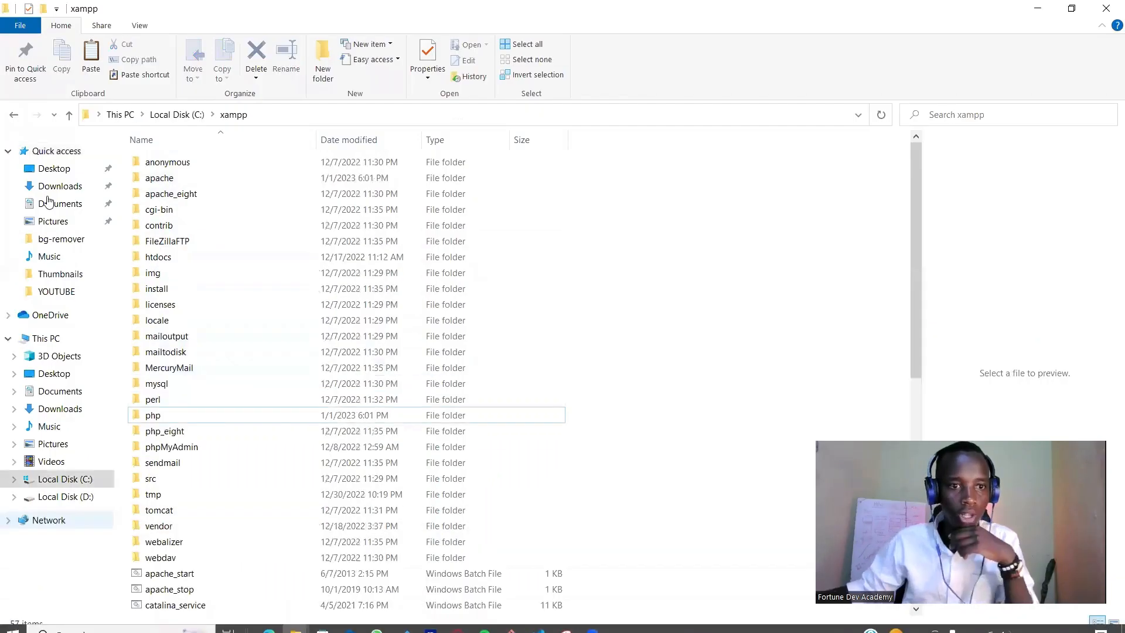
click(324, 432)
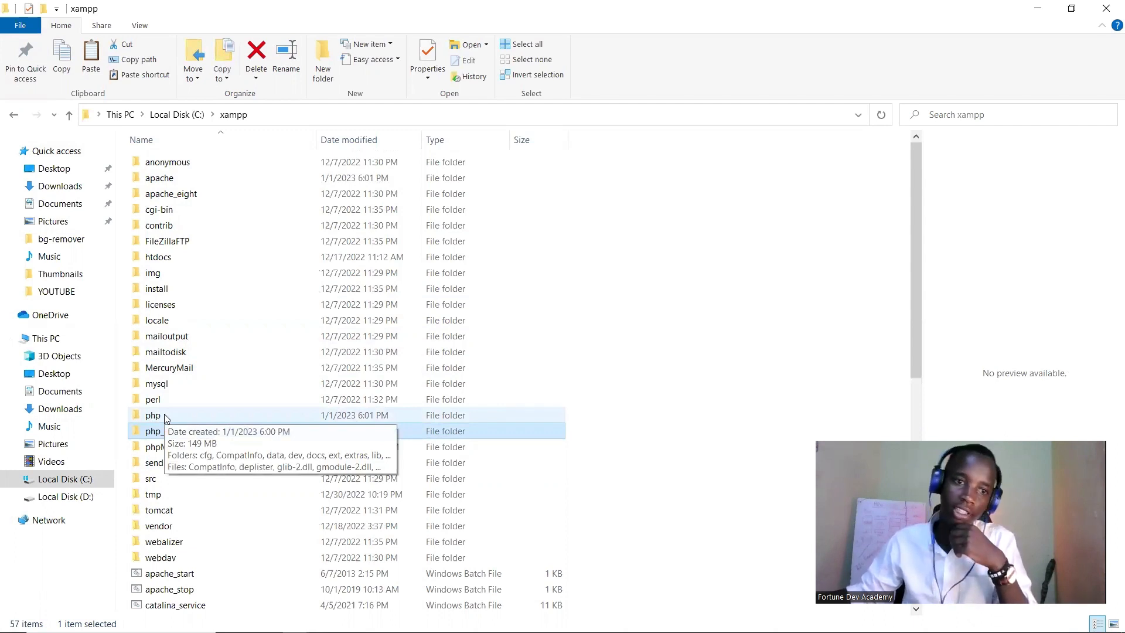
click(1037, 7)
click(1037, 8)
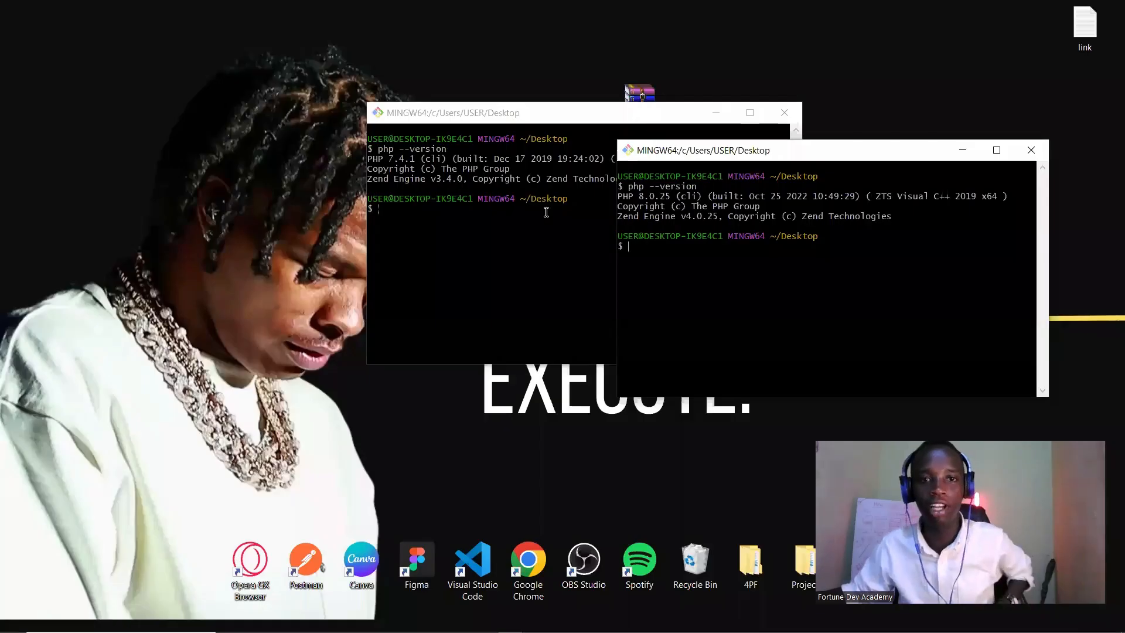
Step: Bring the newer Git Bash window to the front, move it slightly upward, and switch to Visual Studio Code
click(529, 221)
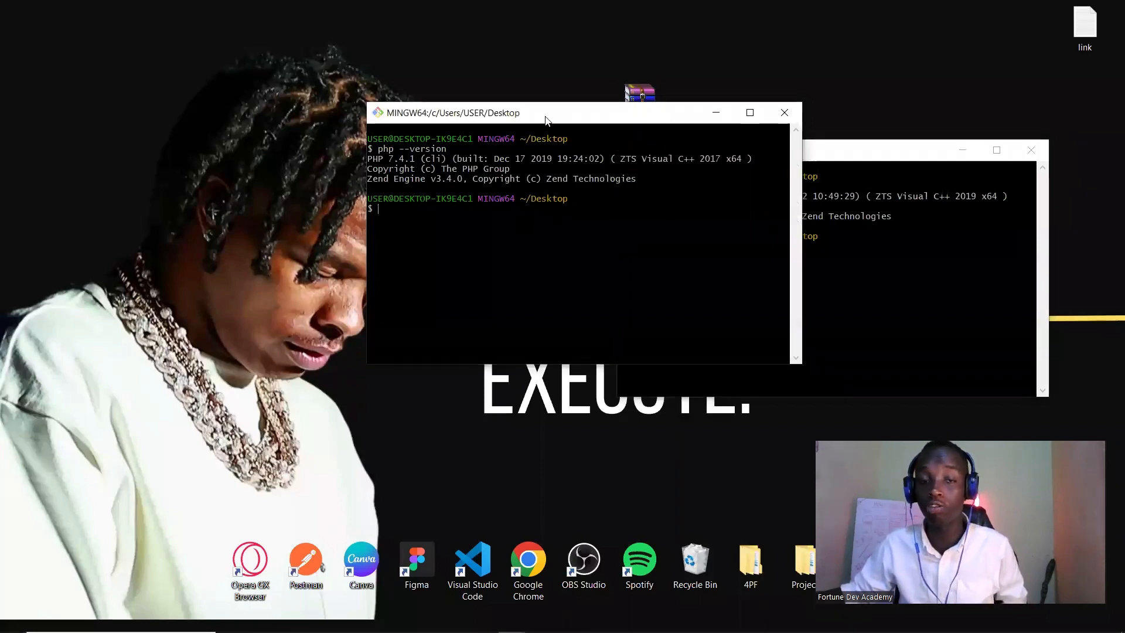
drag(544, 117, 528, 60)
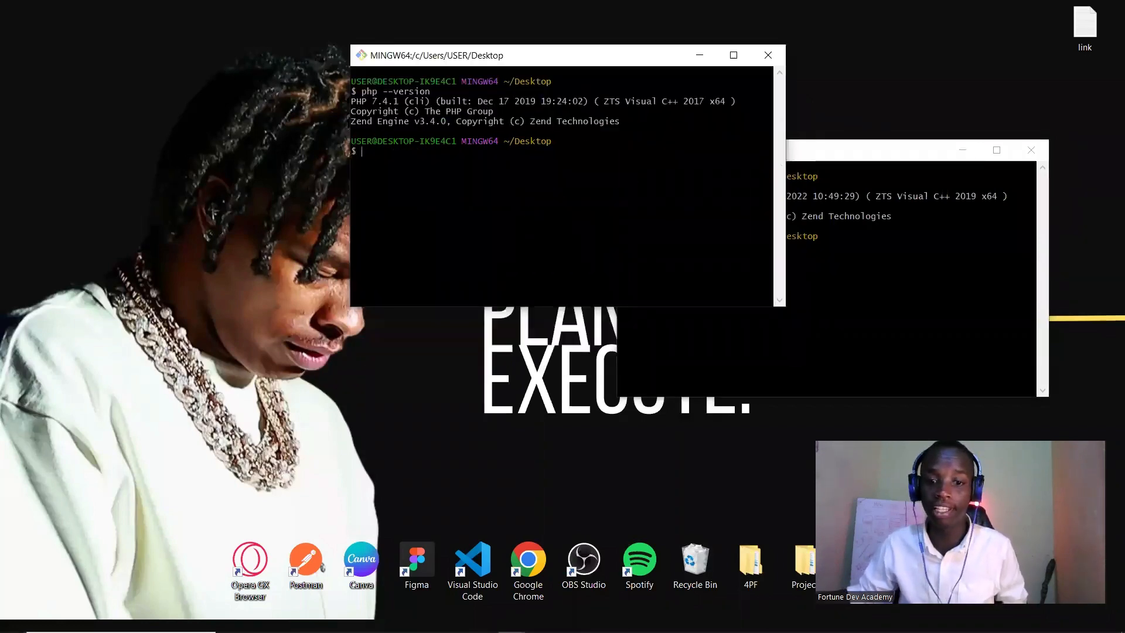
click(539, 621)
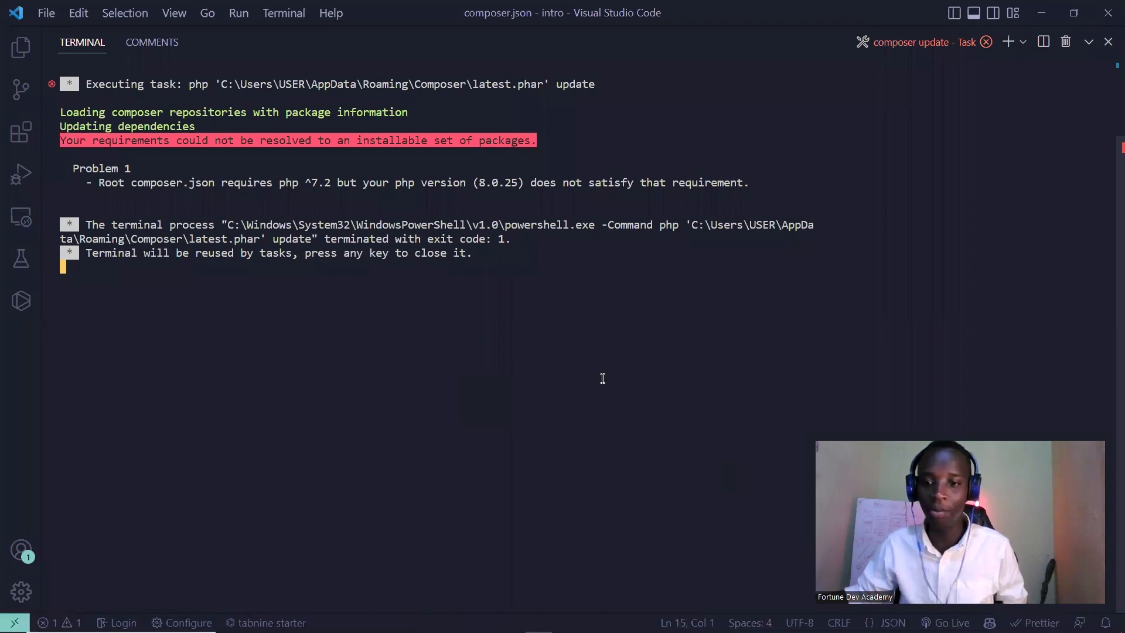